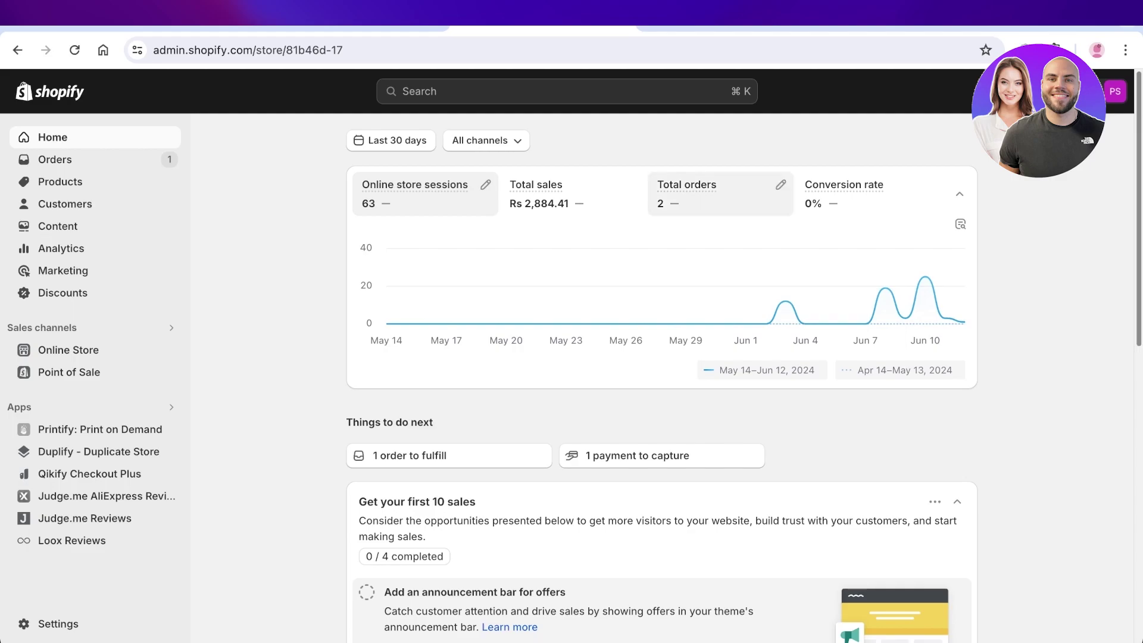
Open the color body con dress from Featured products and scroll down through its reviews.
mouse_move(687, 185)
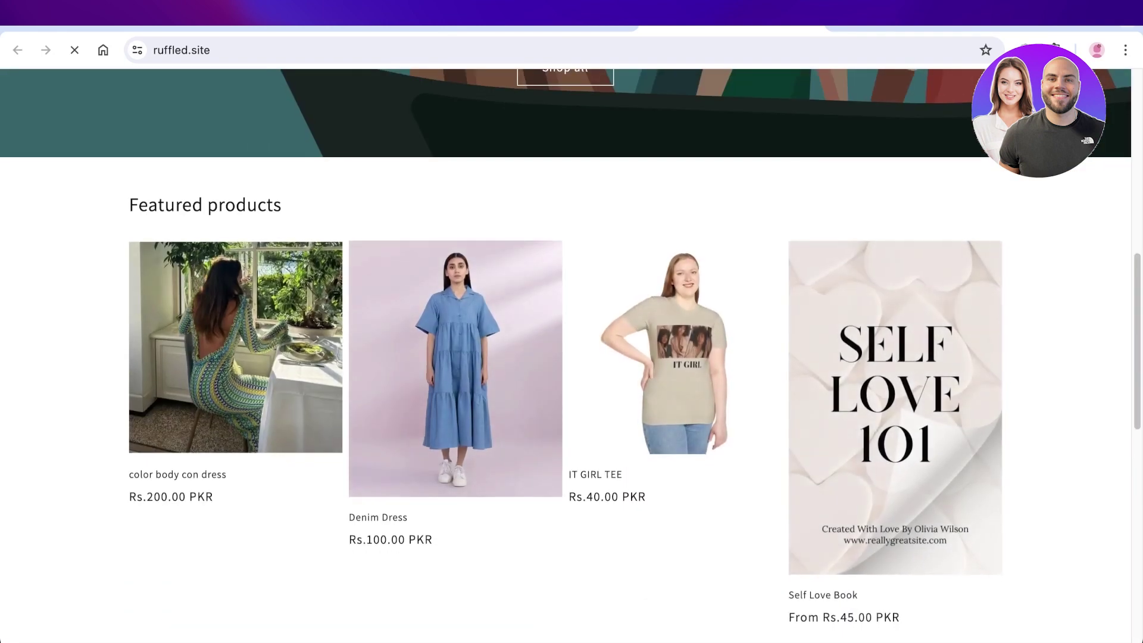
scroll(236, 345, down, 2)
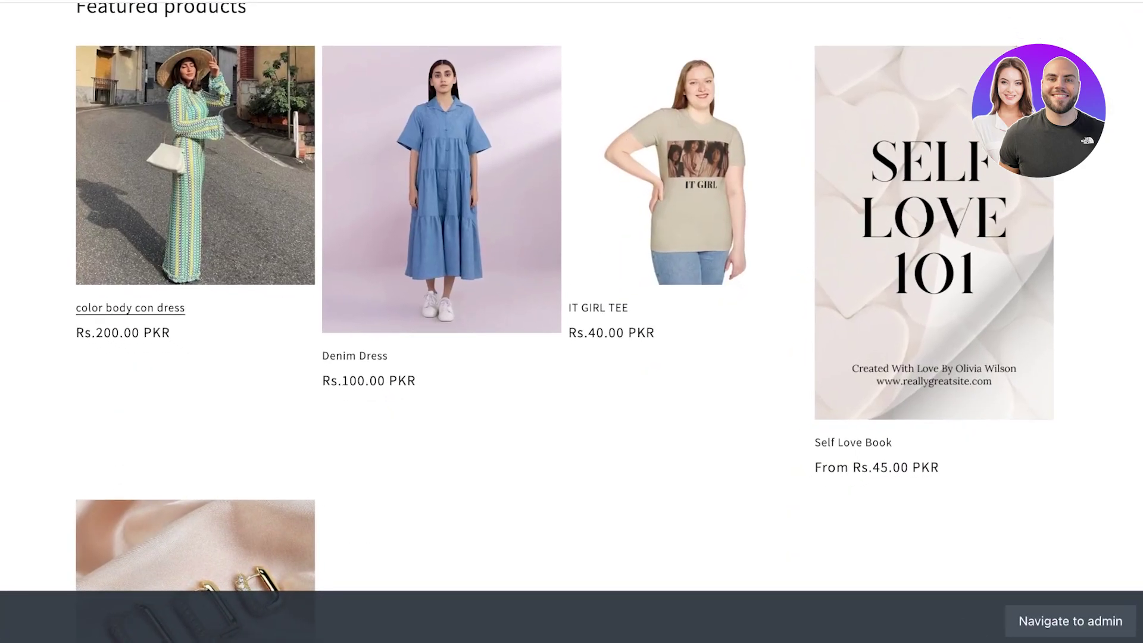
click(196, 165)
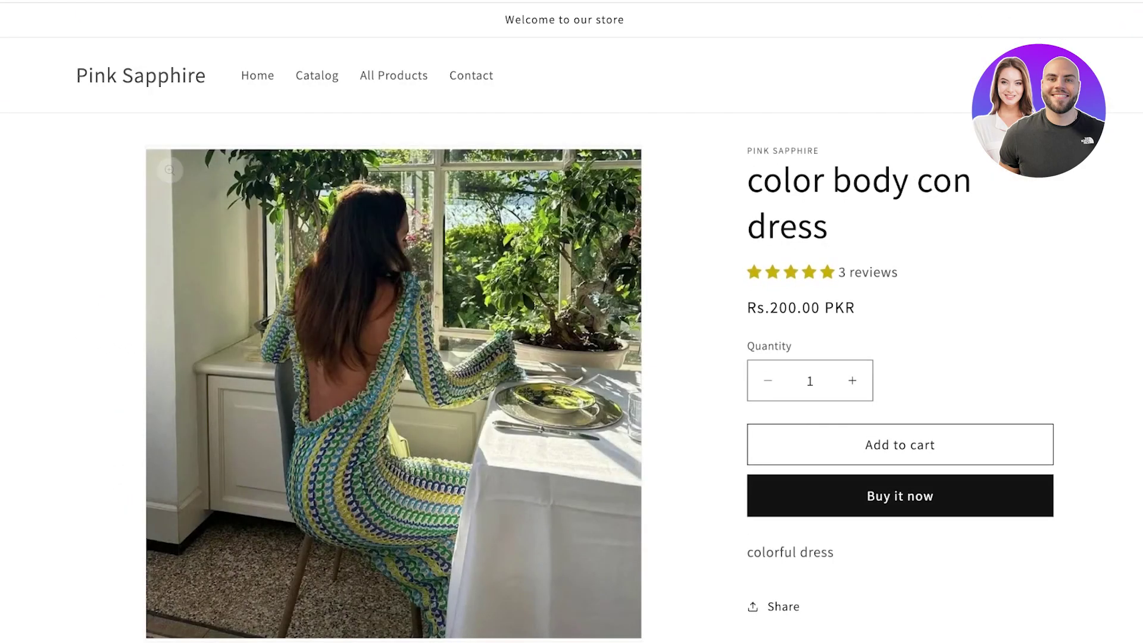
scroll(572, 322, down, 15)
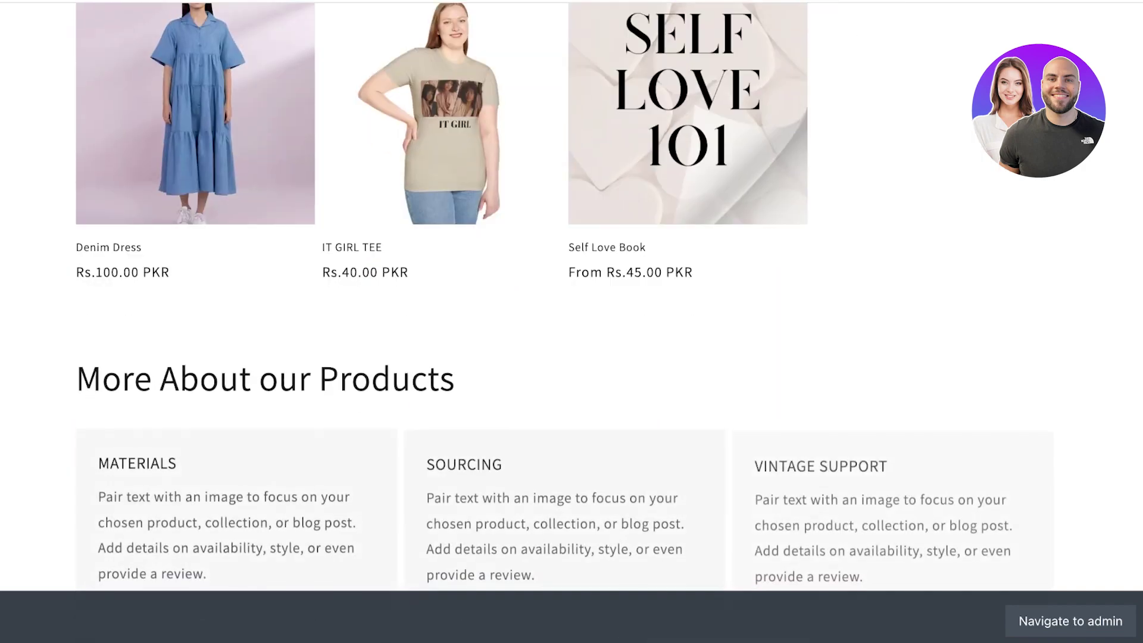
scroll(571, 322, down, 5)
scroll(571, 321, up, 10)
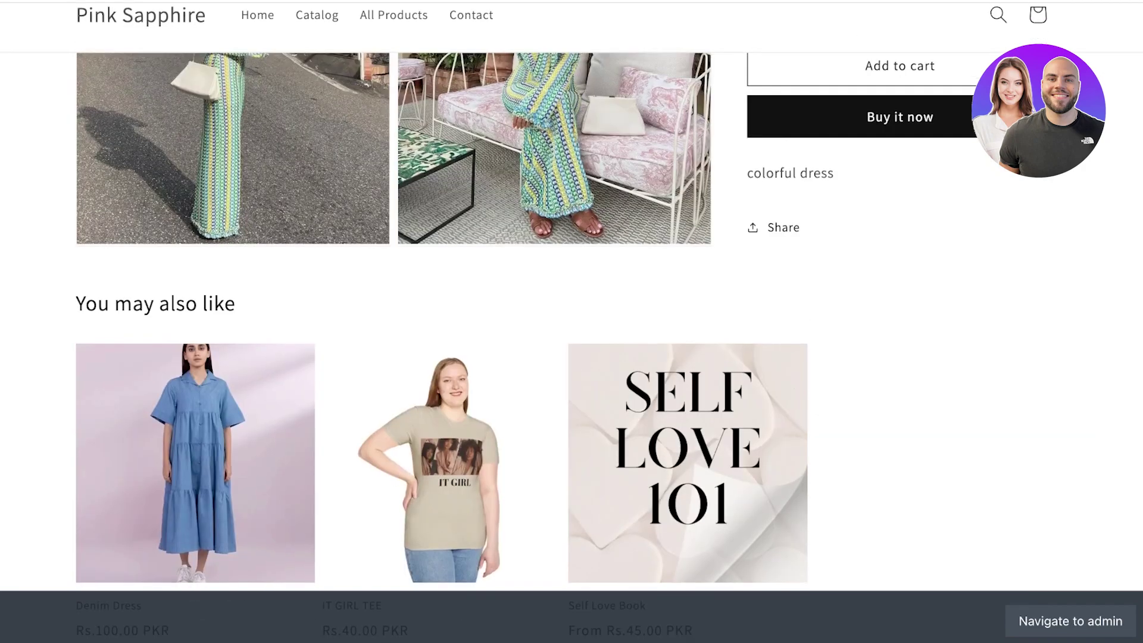
scroll(572, 322, down, 15)
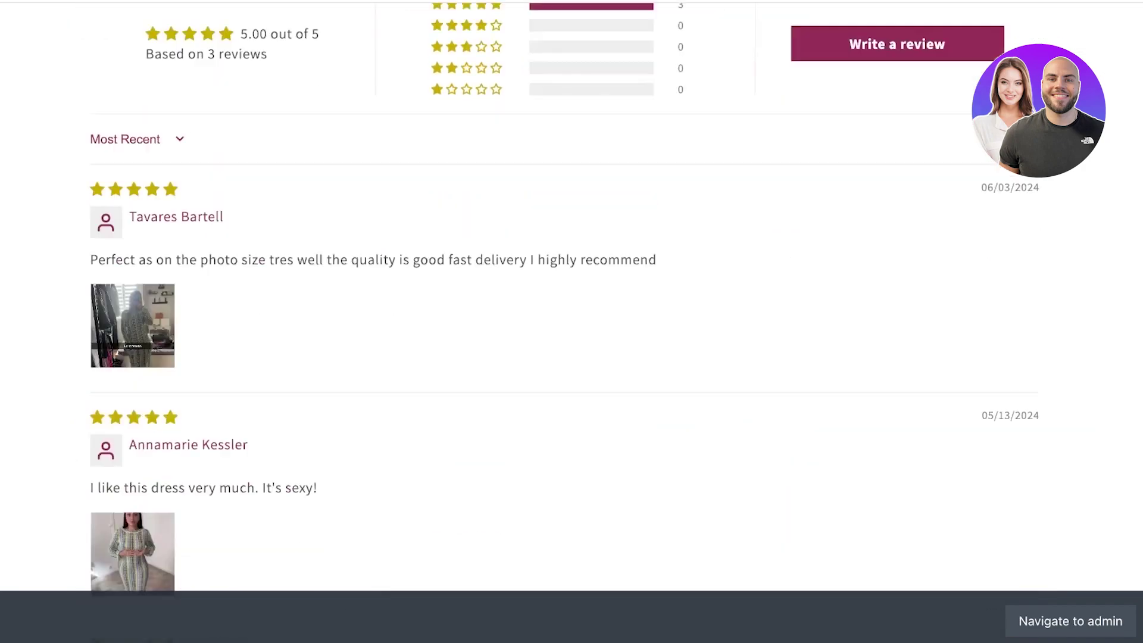
scroll(571, 321, down, 4)
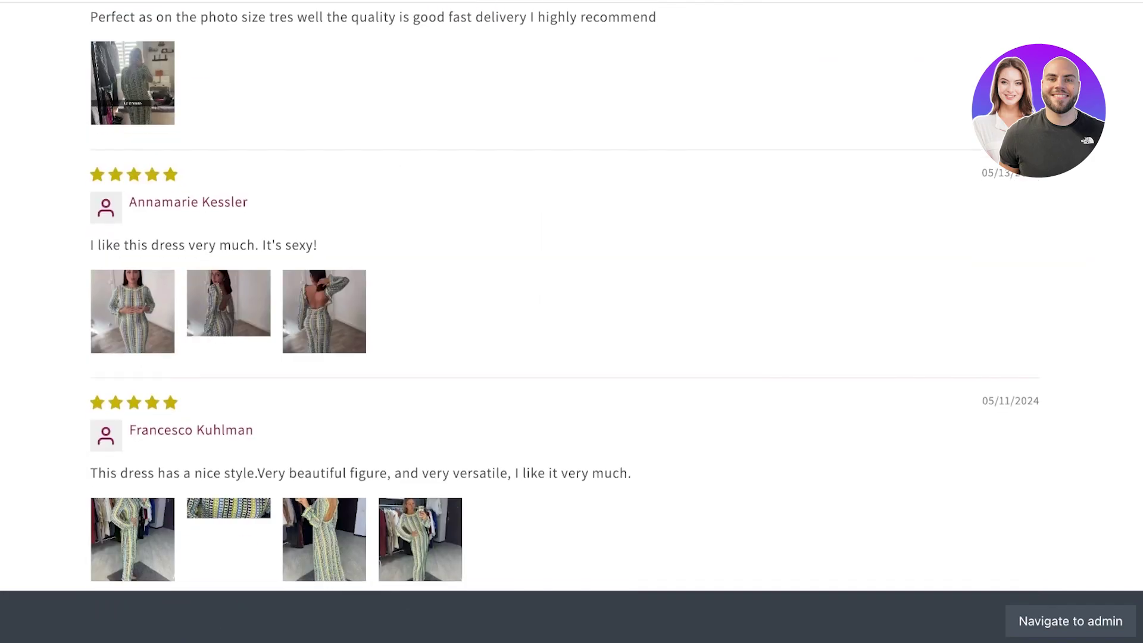
scroll(572, 322, down, 5)
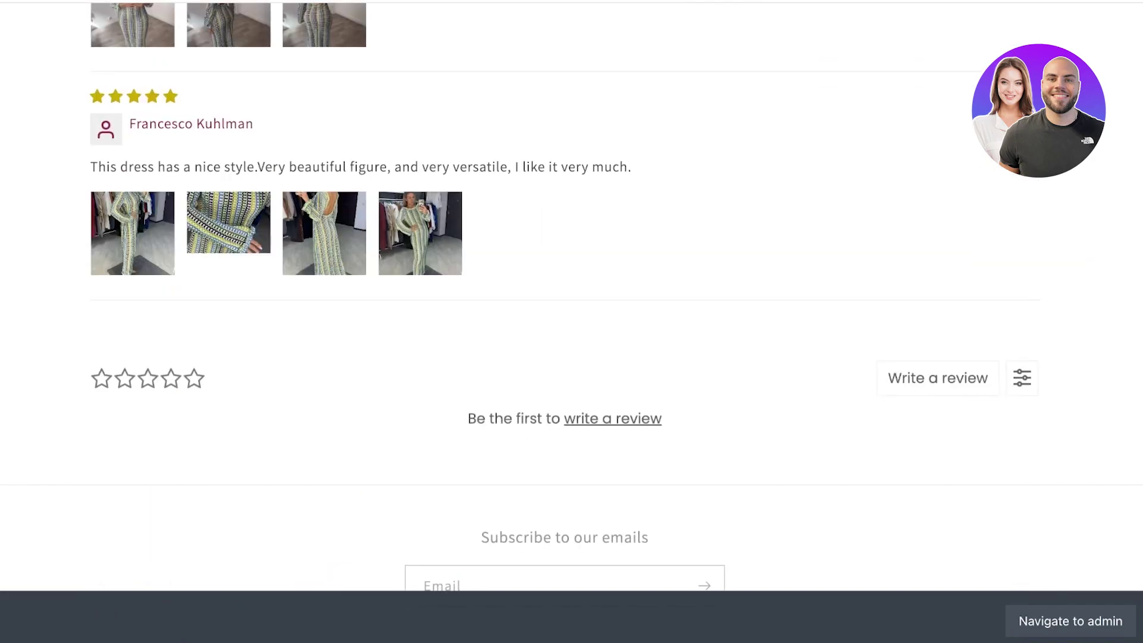
scroll(571, 321, up, 1)
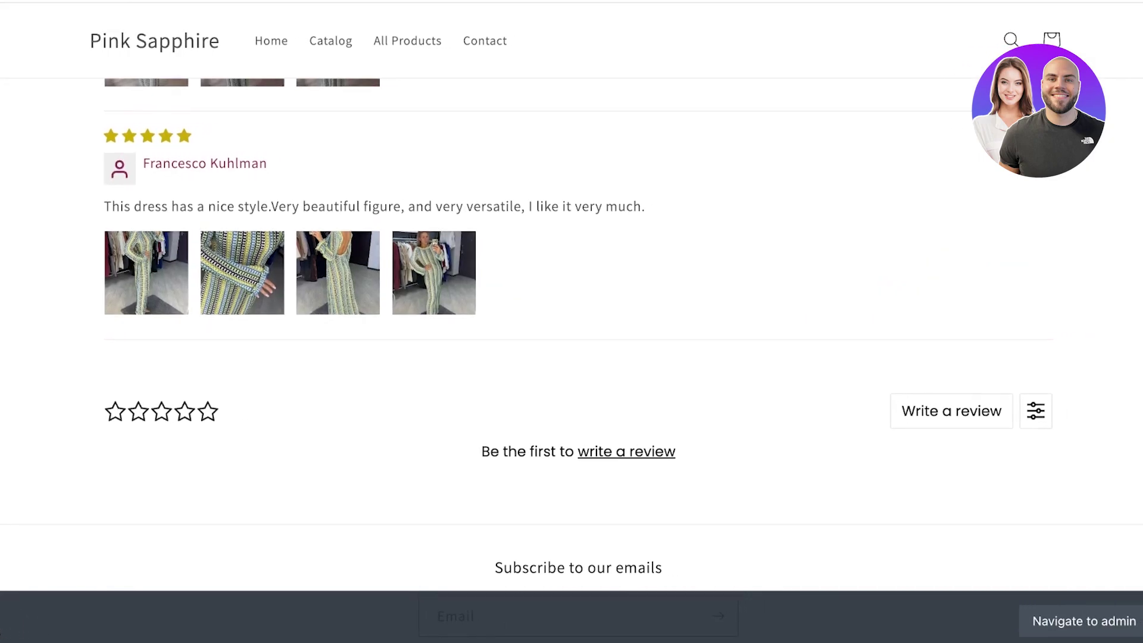
Scroll back up and down the dress page to reread its customer reviews.
scroll(572, 334, up, 3)
scroll(572, 334, up, 20)
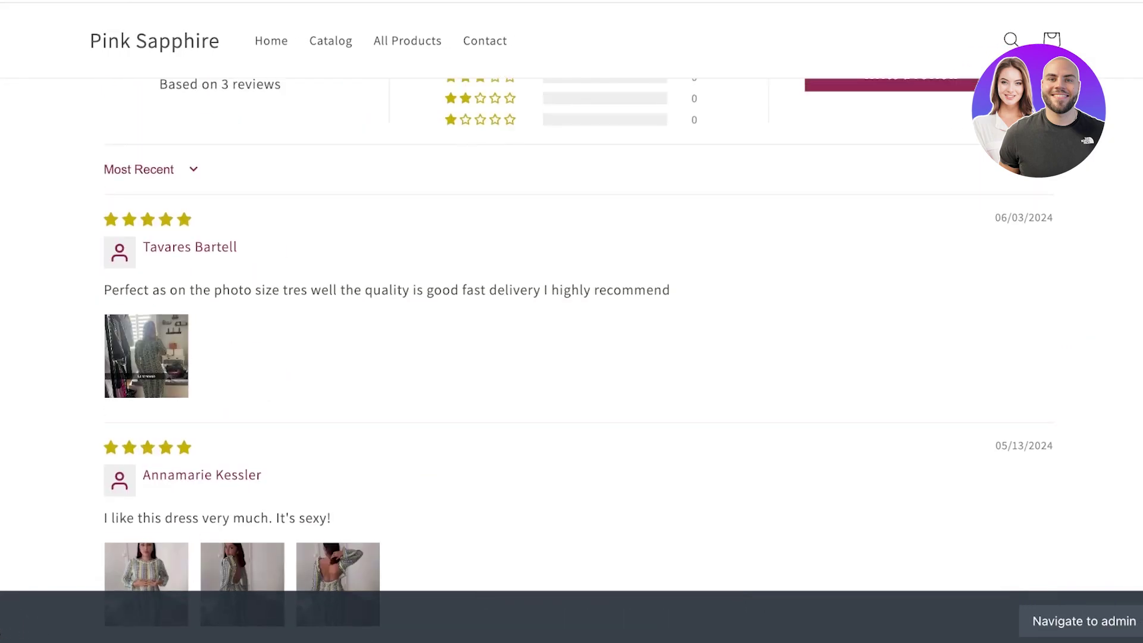
scroll(572, 333, up, 3)
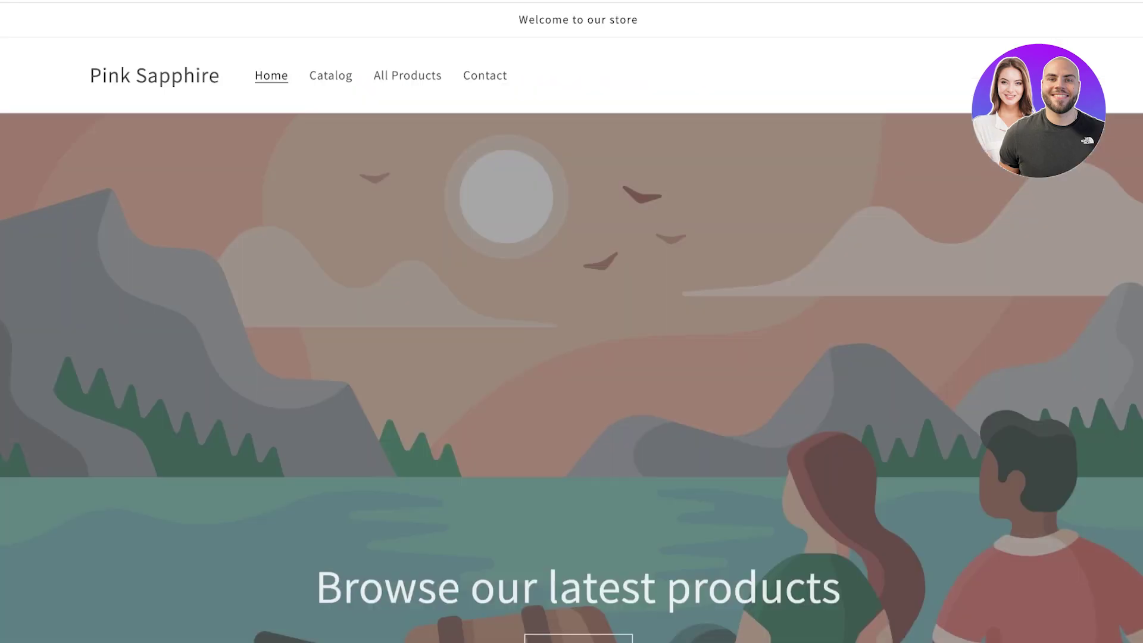
scroll(571, 334, down, 3)
scroll(571, 322, down, 1)
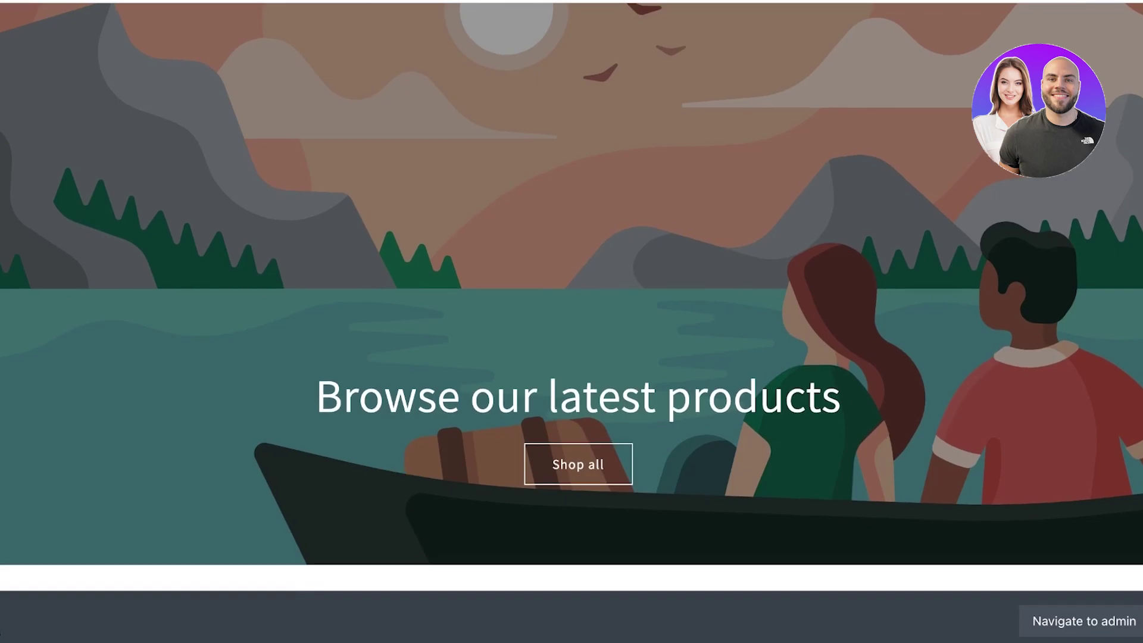
scroll(572, 321, down, 10)
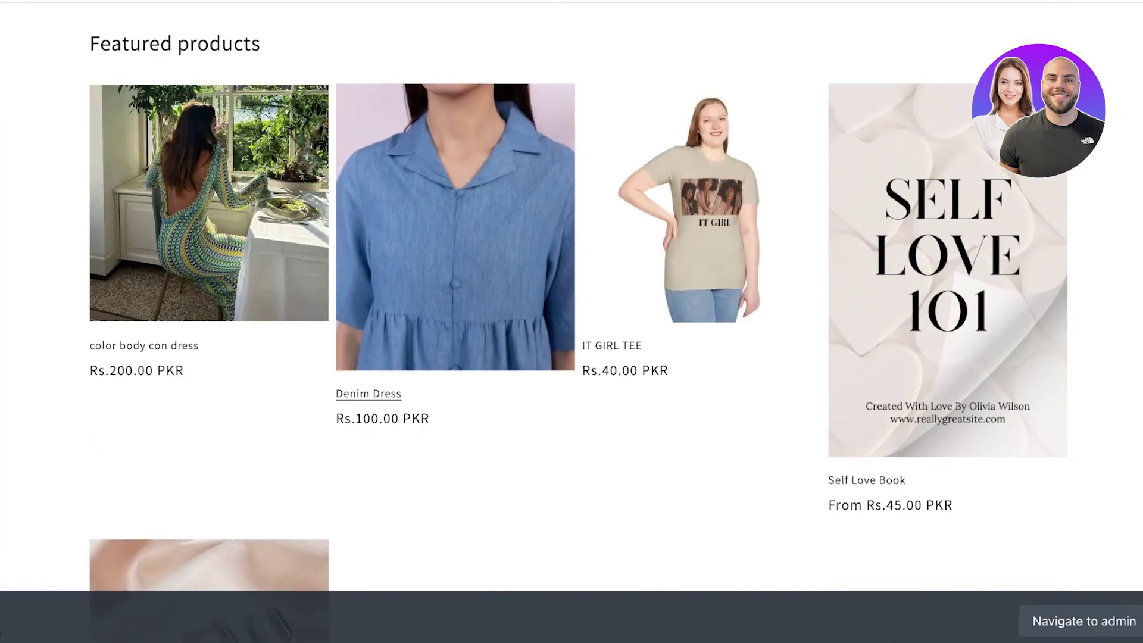
scroll(612, 299, down, 1)
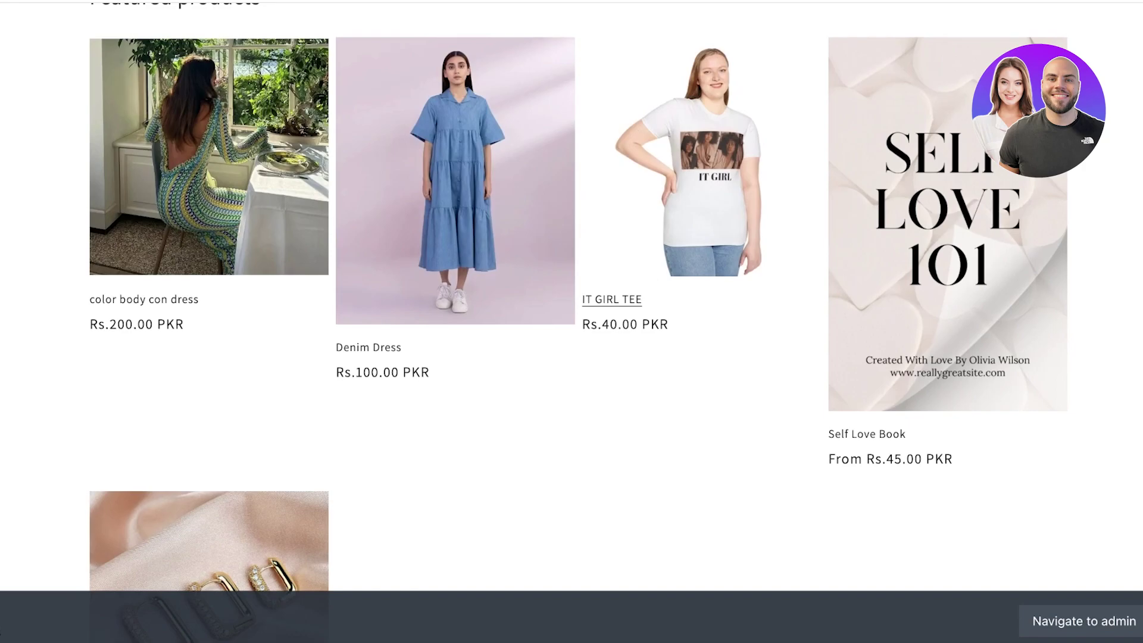
scroll(612, 299, up, 4)
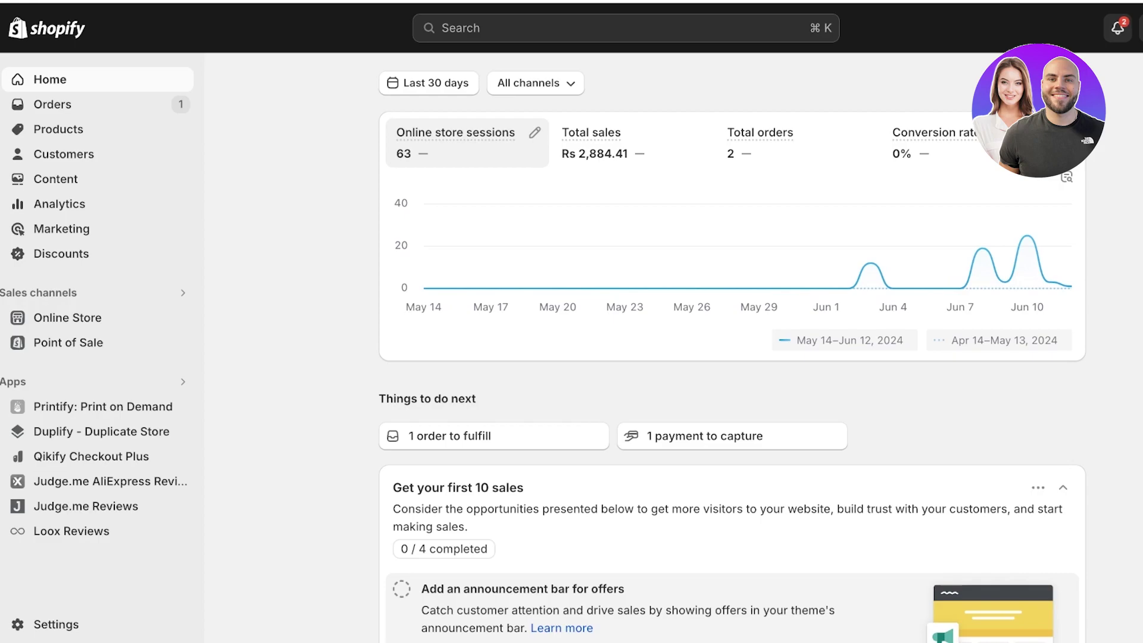
Go to Settings > Languages for the store.
mouse_move(536, 268)
click(56, 624)
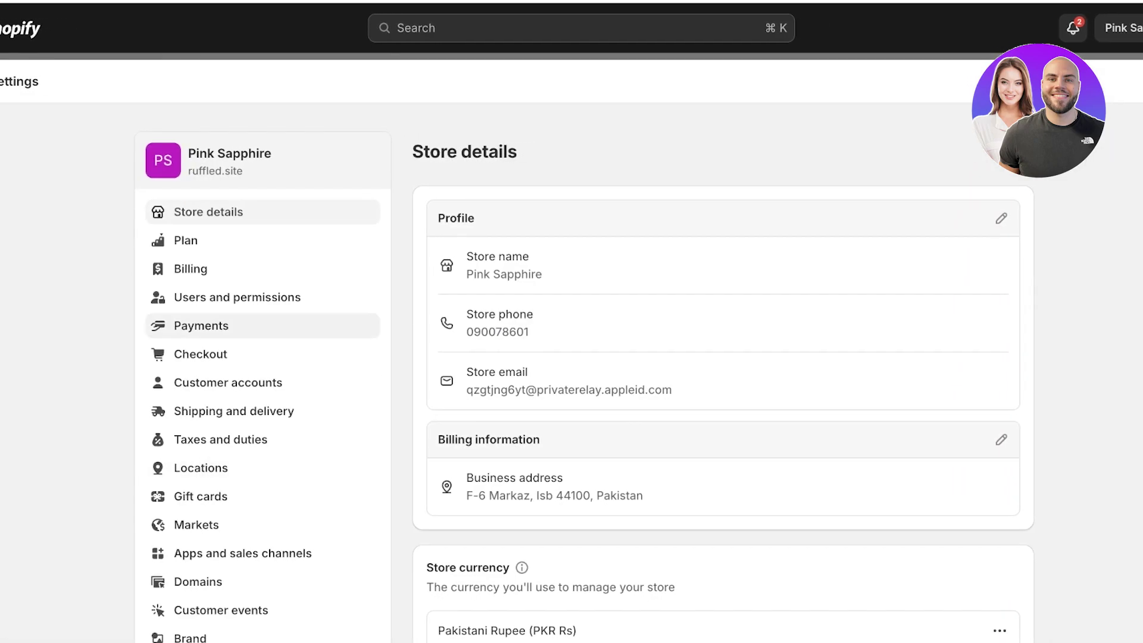
scroll(238, 298, down, 5)
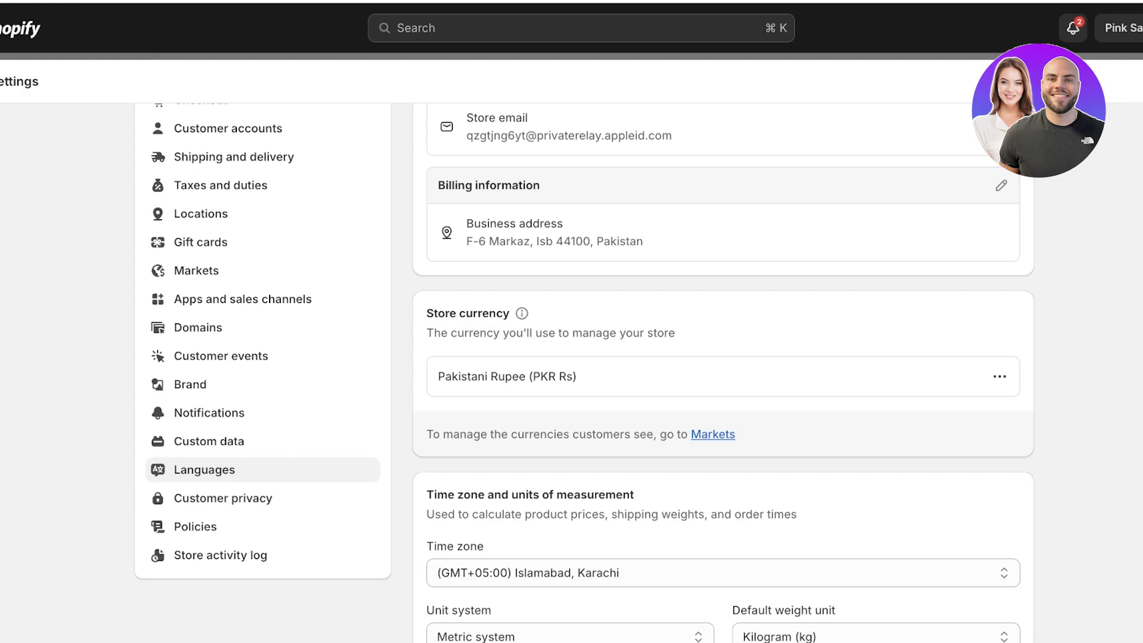
click(204, 470)
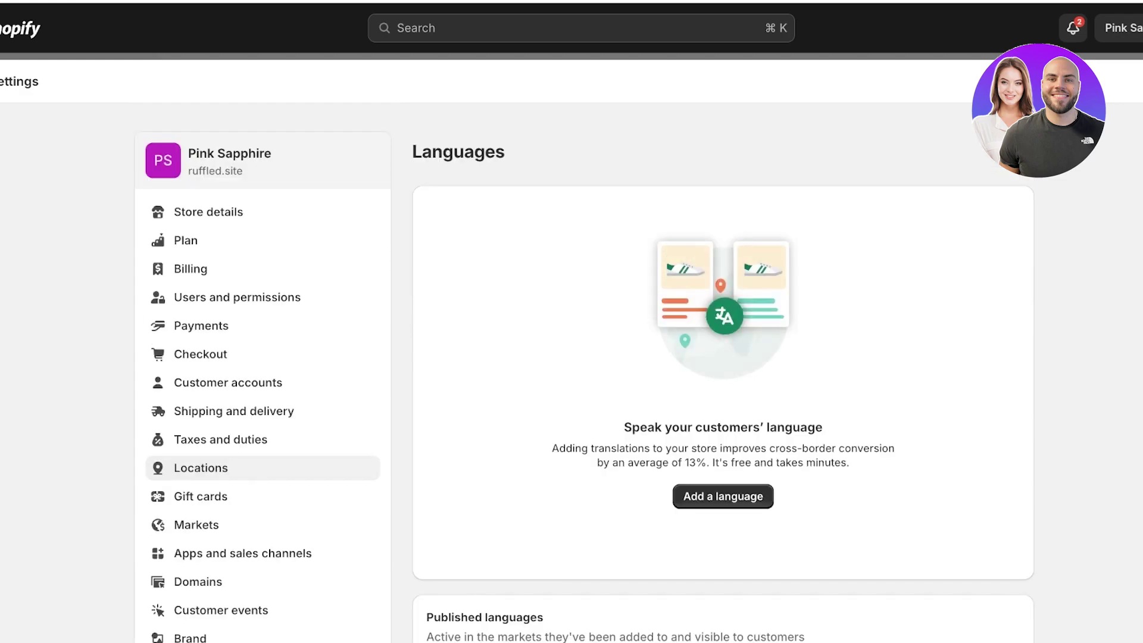
Check English's extra options and Localize choices, then dismiss the list.
scroll(204, 470, down, 3)
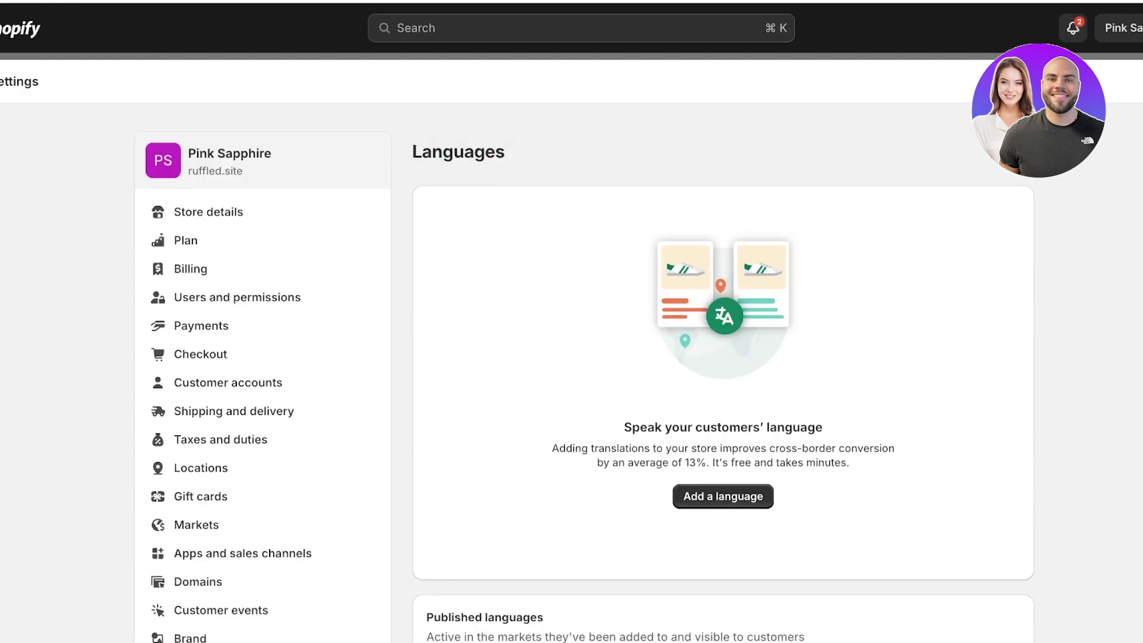
scroll(724, 358, down, 3)
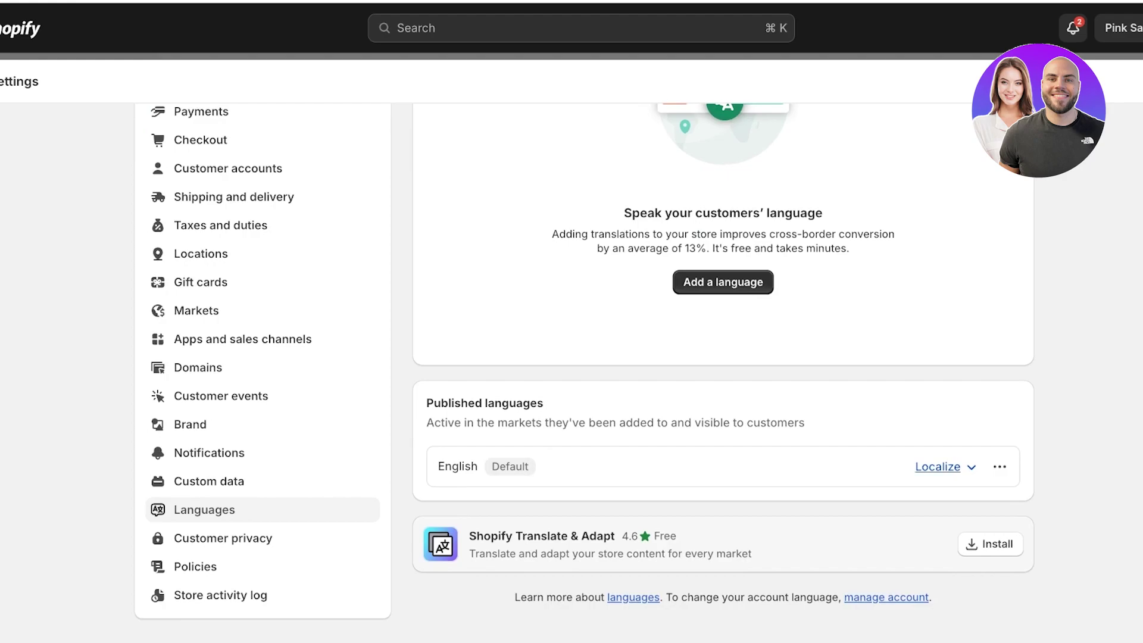
click(1000, 467)
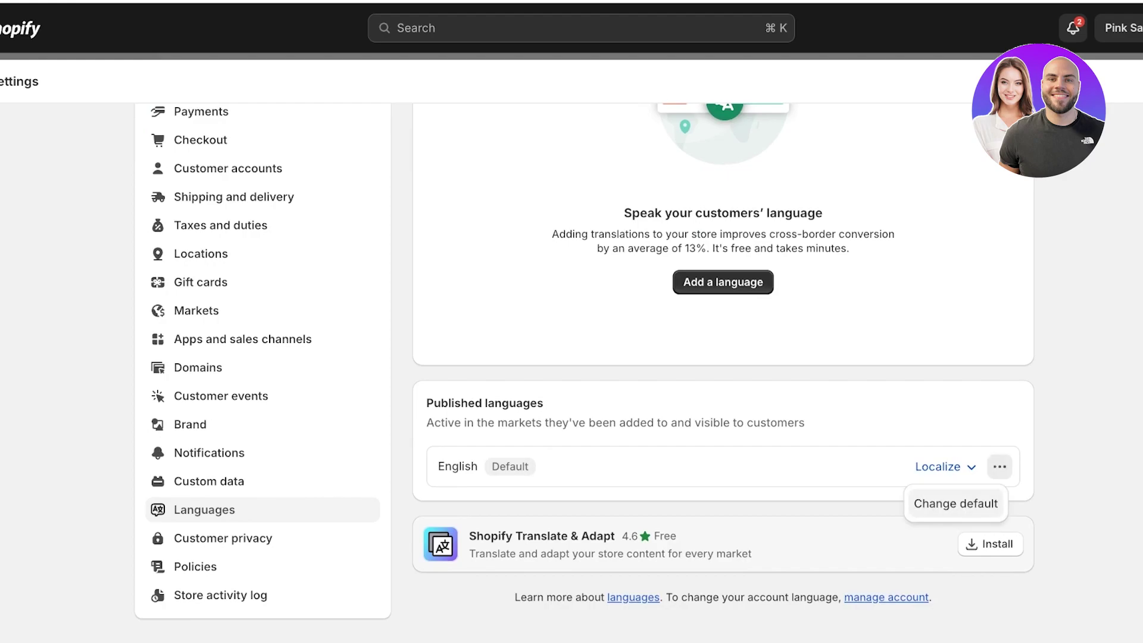
click(939, 467)
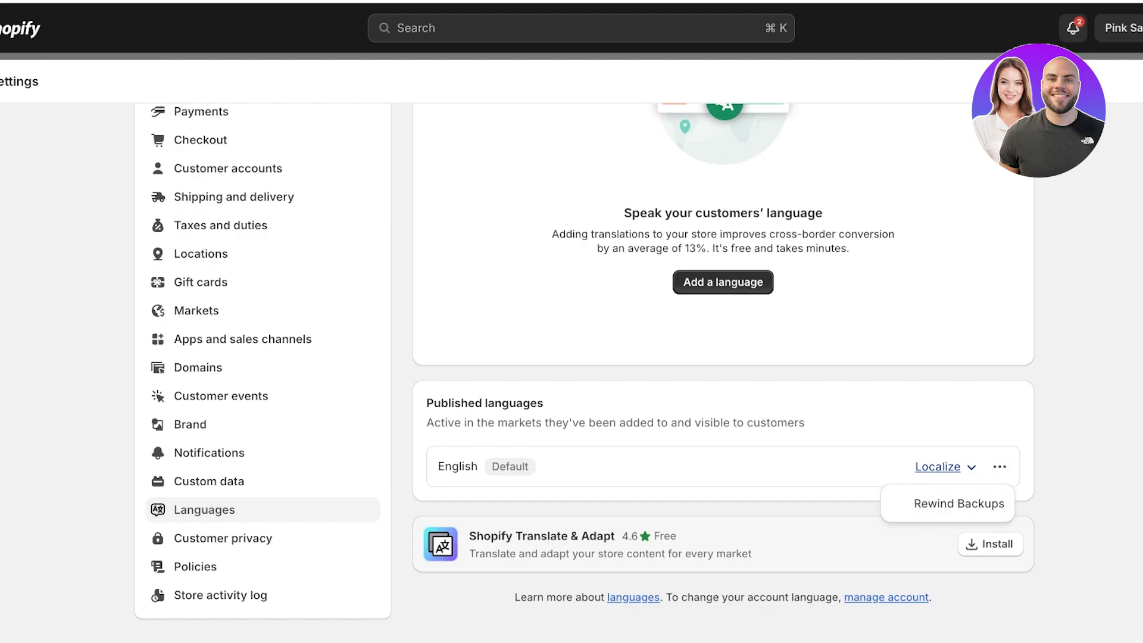
key(Escape)
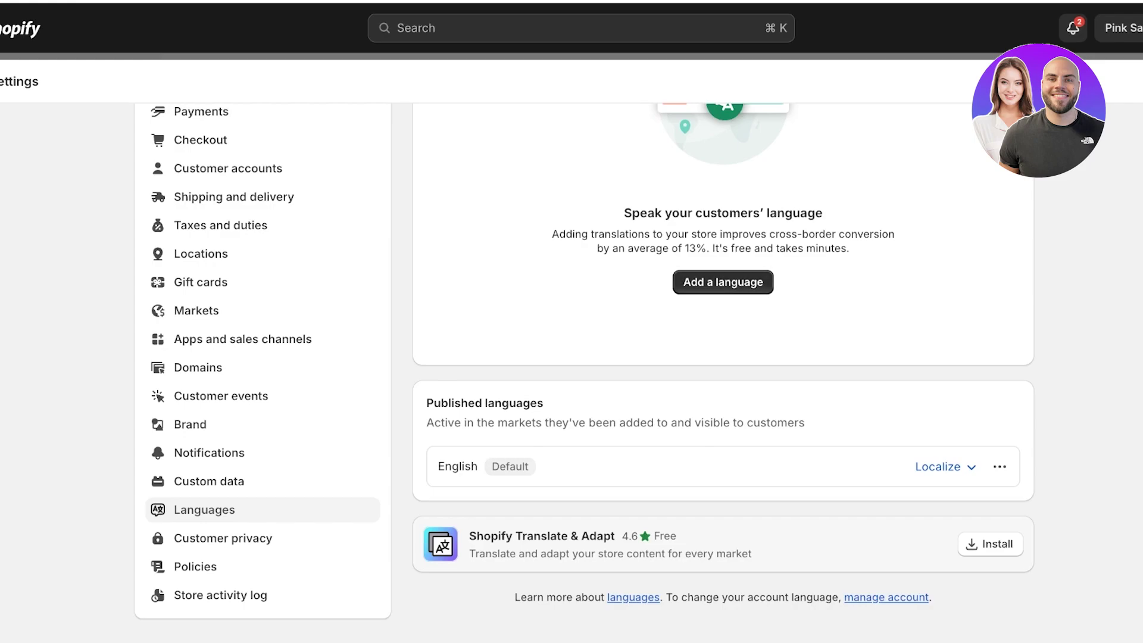
Add Spanish as a new store language, left unpublished.
click(723, 281)
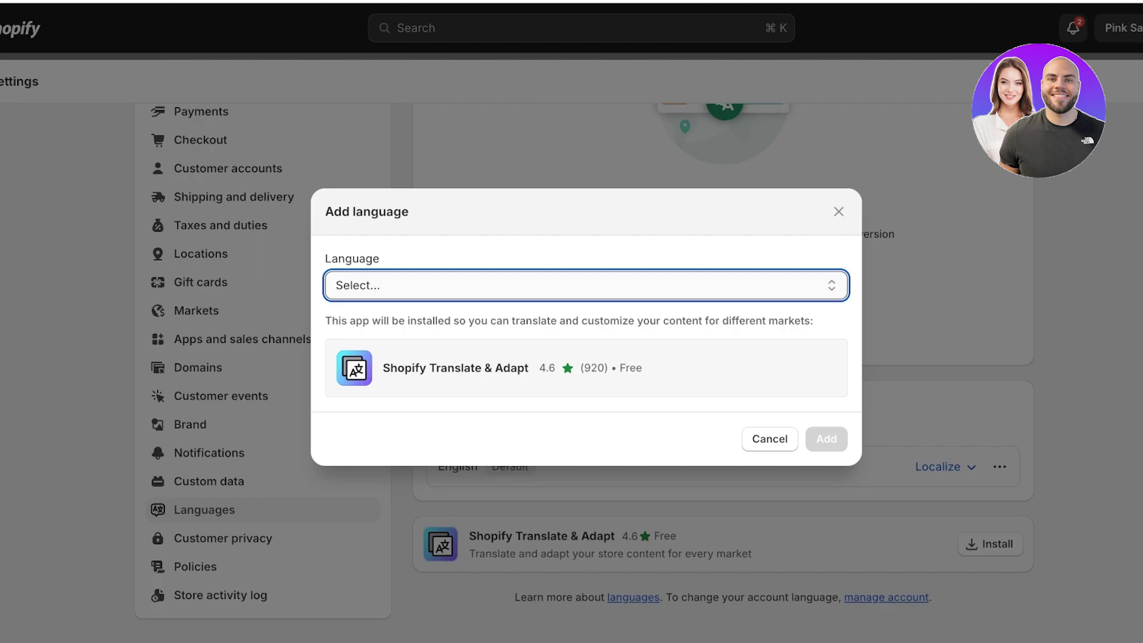
key(Return)
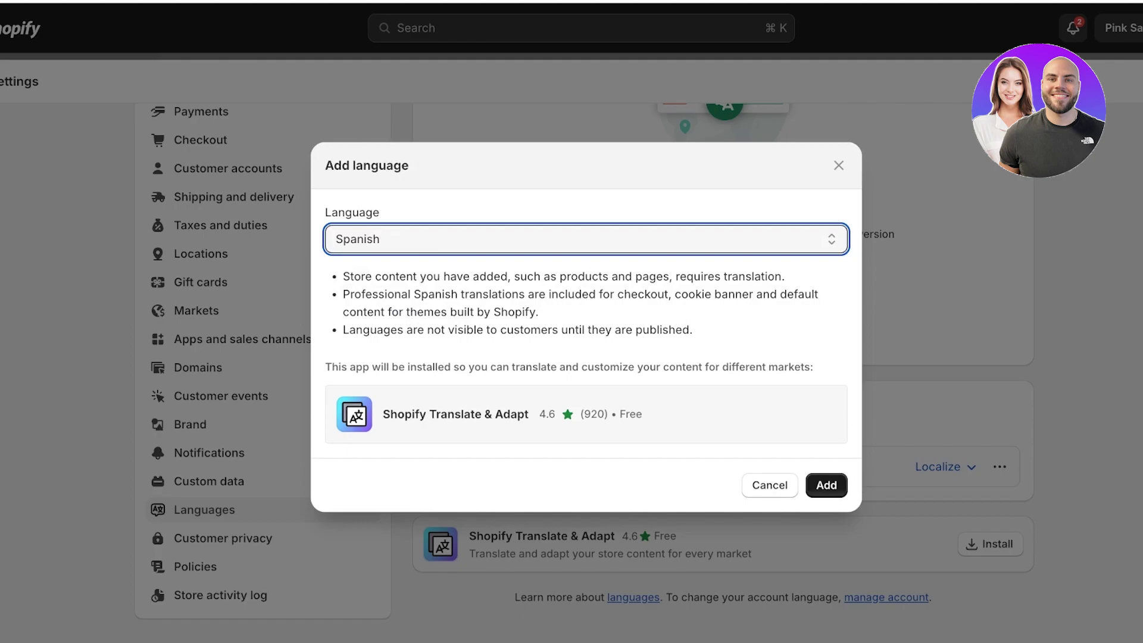
key(Return)
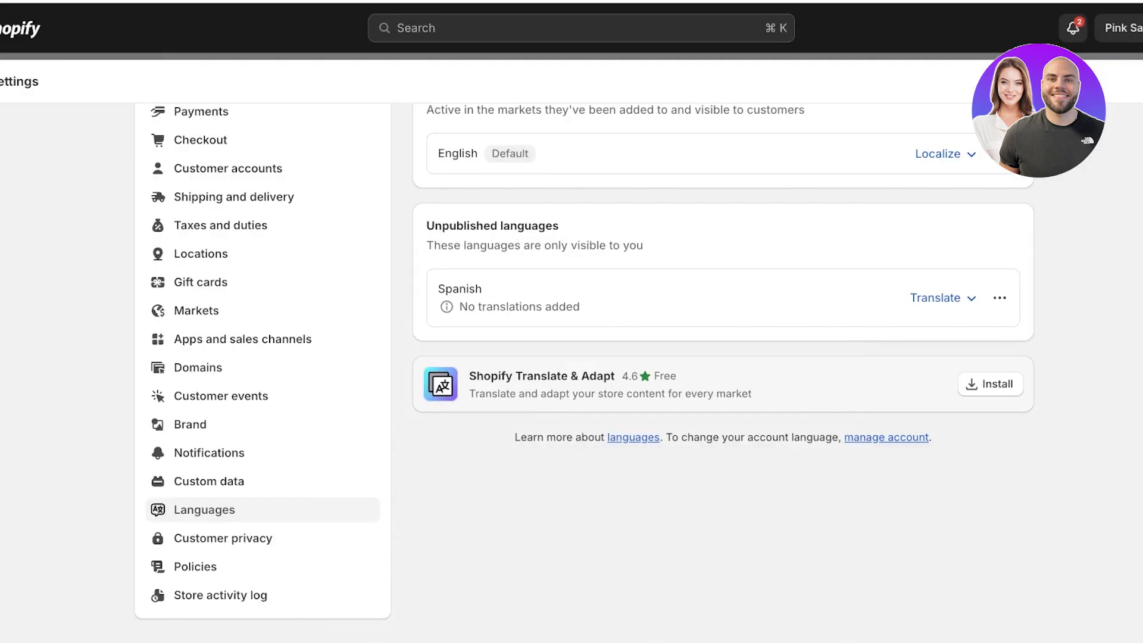
scroll(536, 458, down, 3)
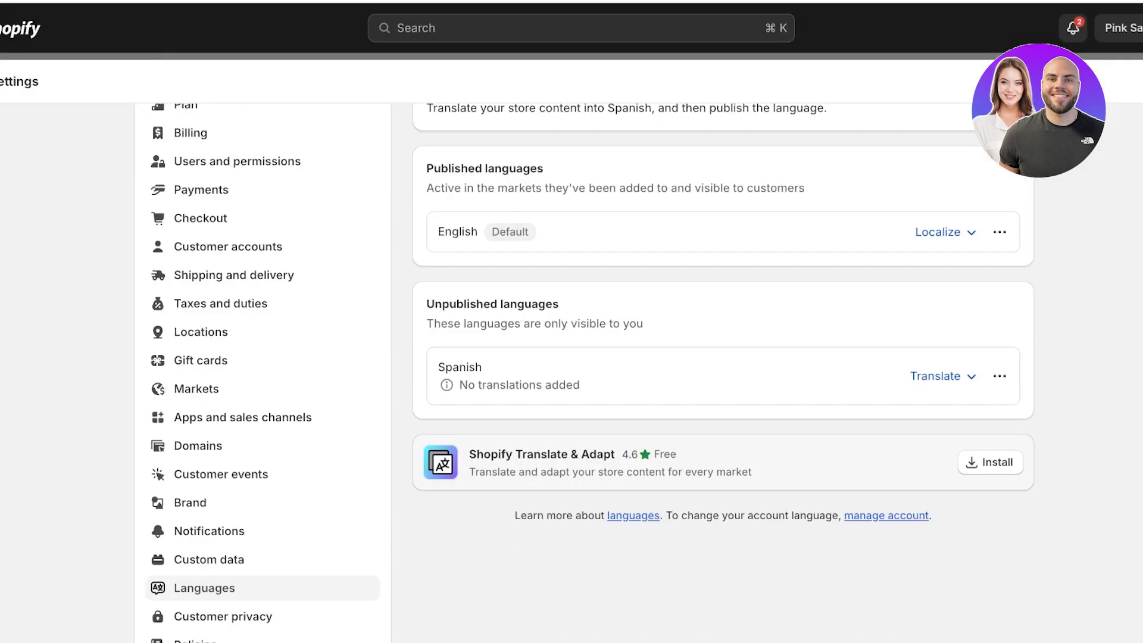
scroll(714, 370, up, 3)
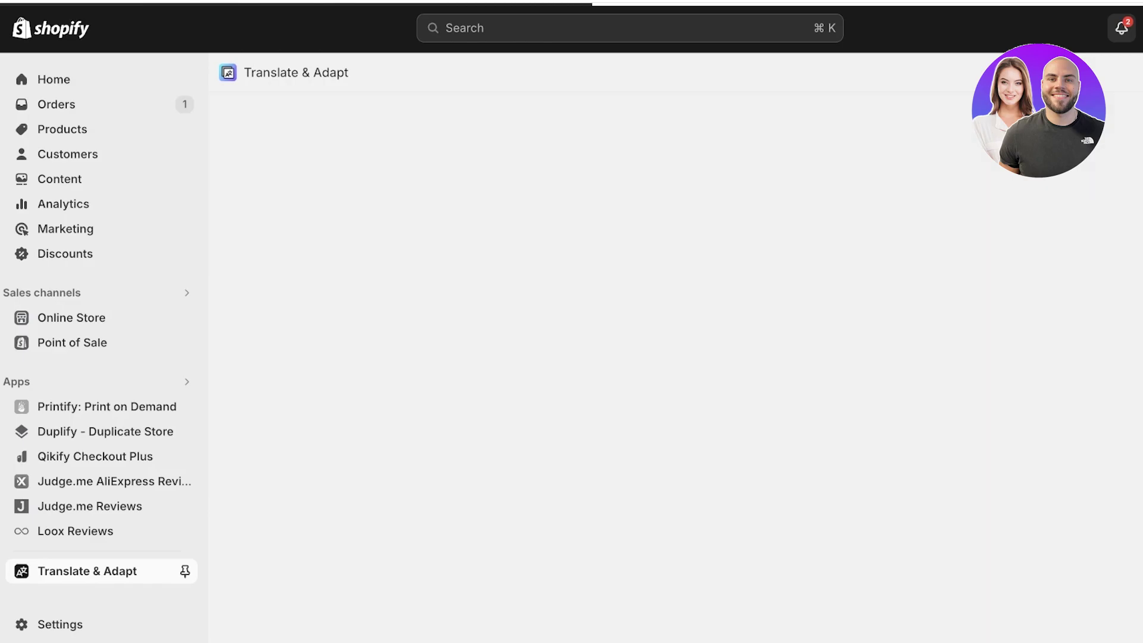
Pin Translate & Adapt to the admin sidebar.
click(184, 571)
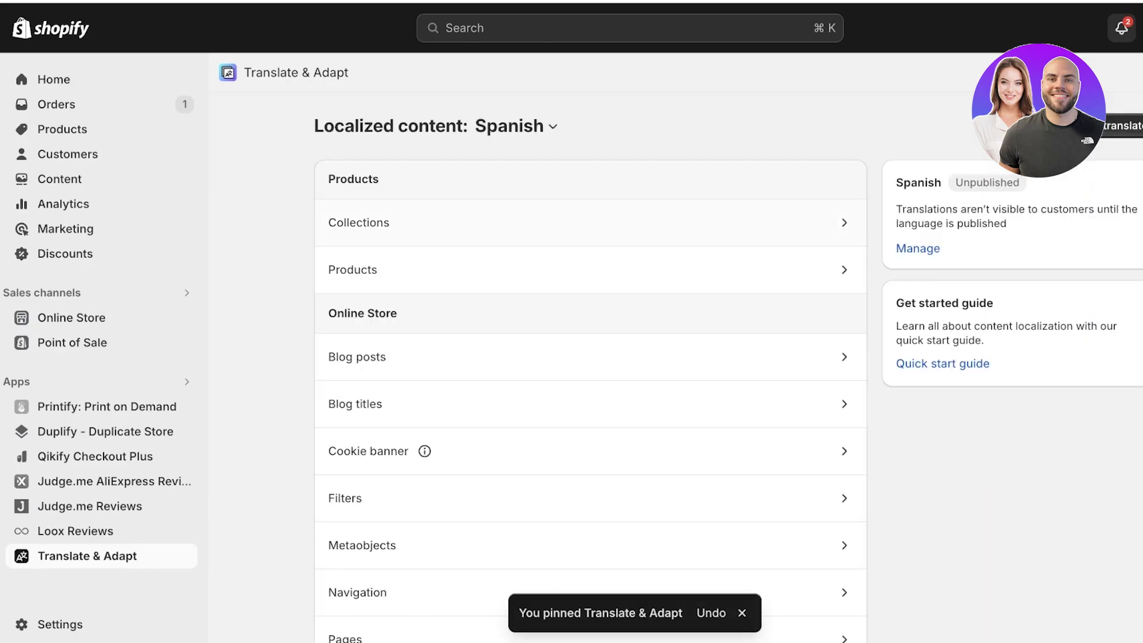
scroll(590, 370, down, 4)
scroll(590, 369, up, 4)
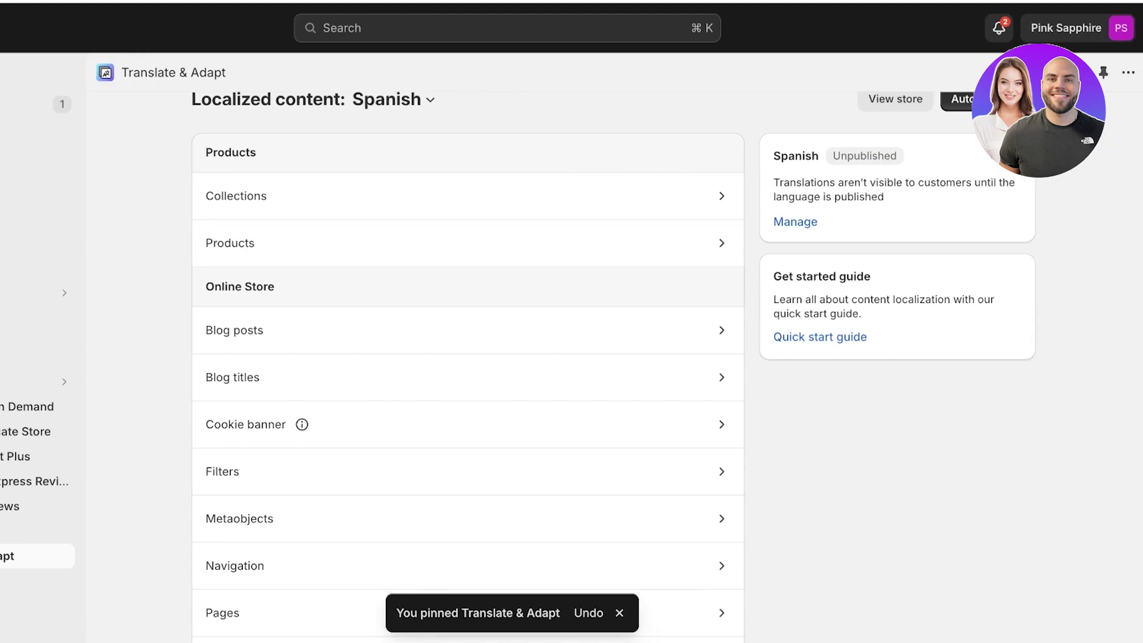
scroll(613, 365, up, 1)
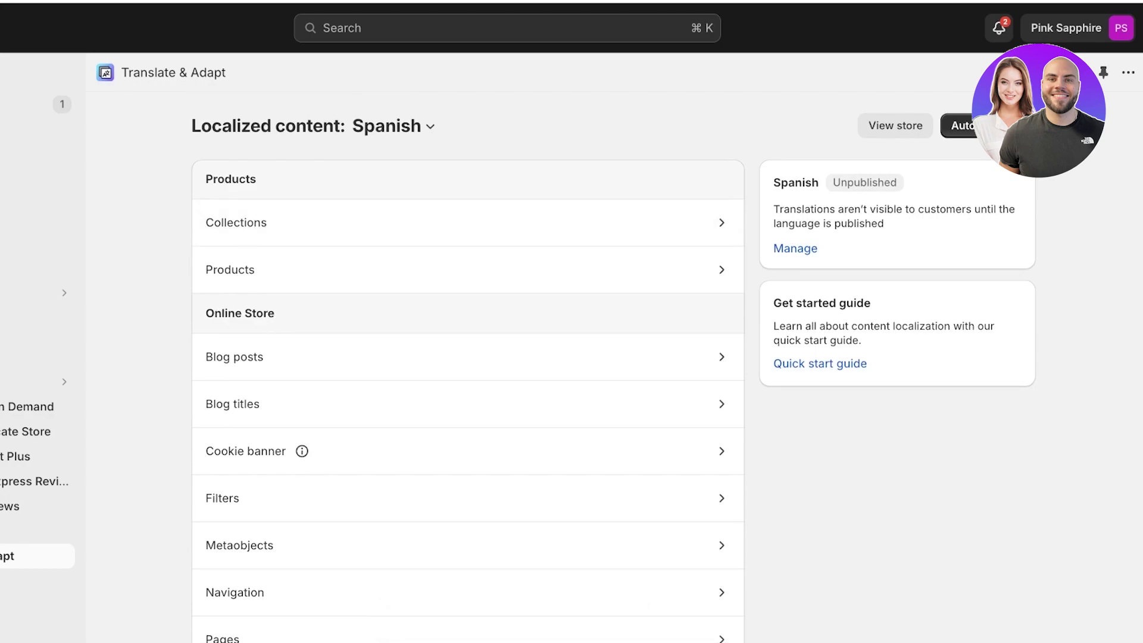
Enter HP as the Spanish title of the Home page collection and save it.
click(464, 222)
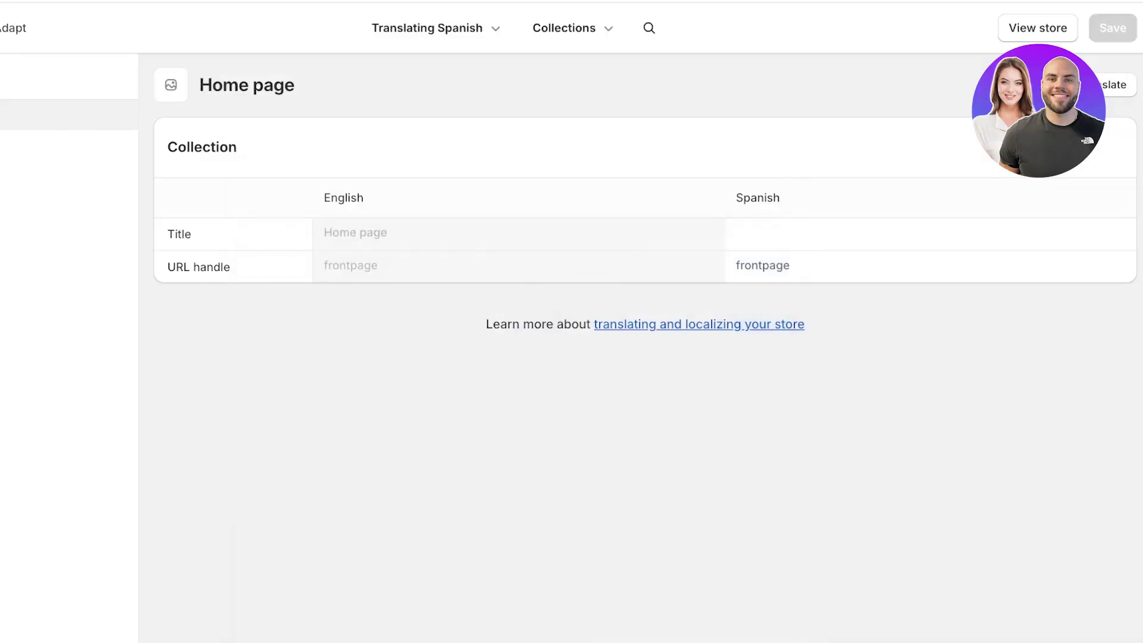
click(519, 234)
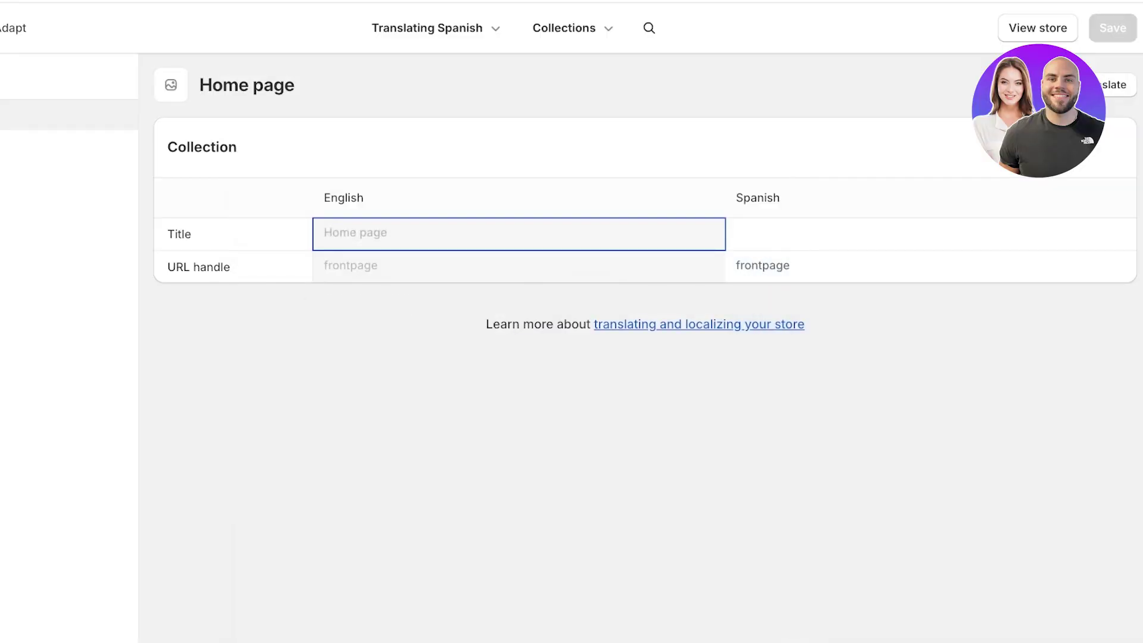
click(929, 234)
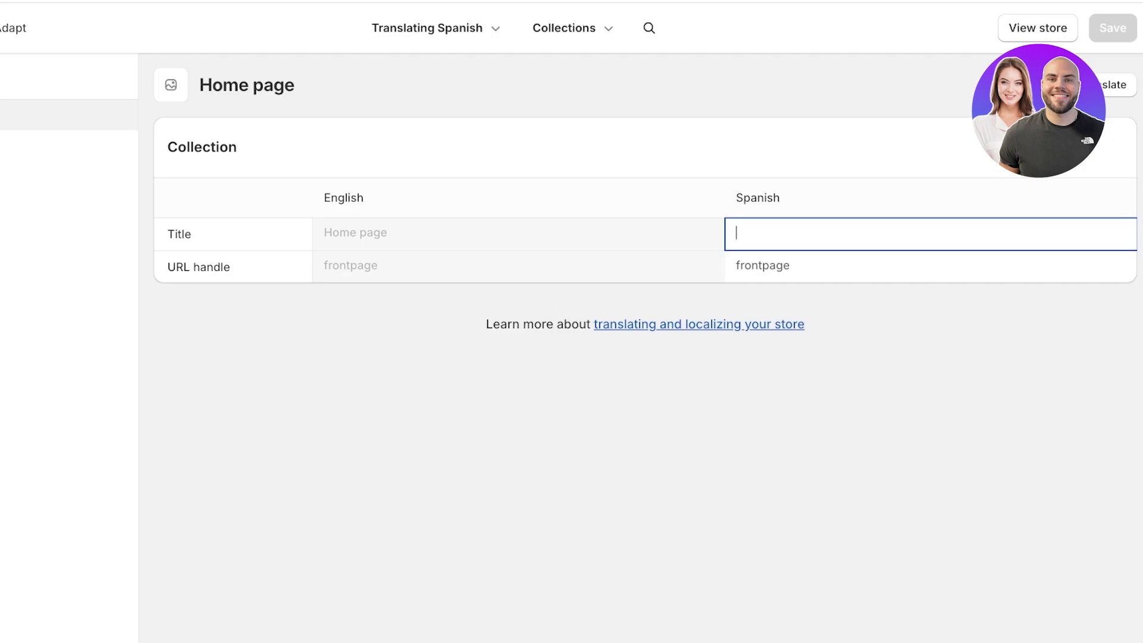
text(Home)
key(BackSpace)
key(BackSpace)
key(BackSpace)
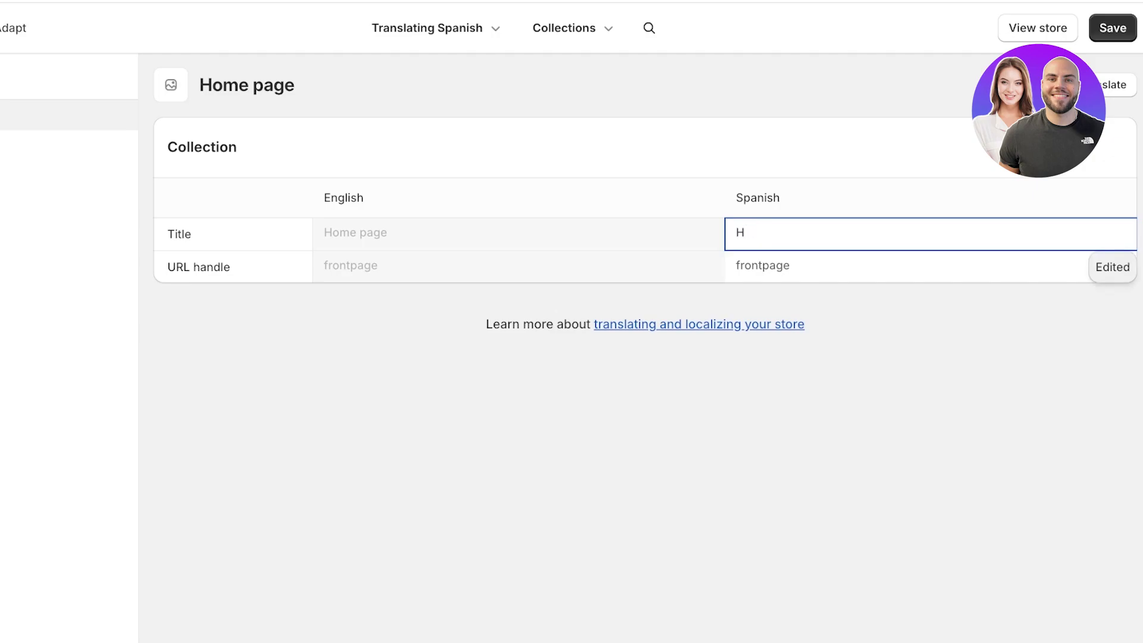
text(P)
key(Escape)
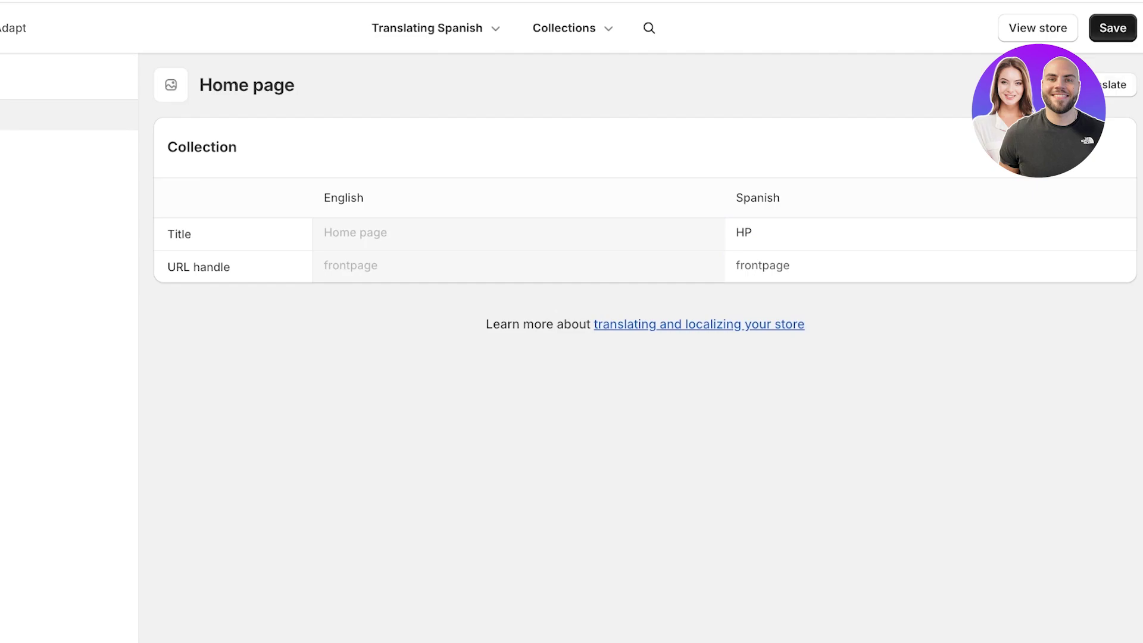
key(ctrl+s)
key(Escape)
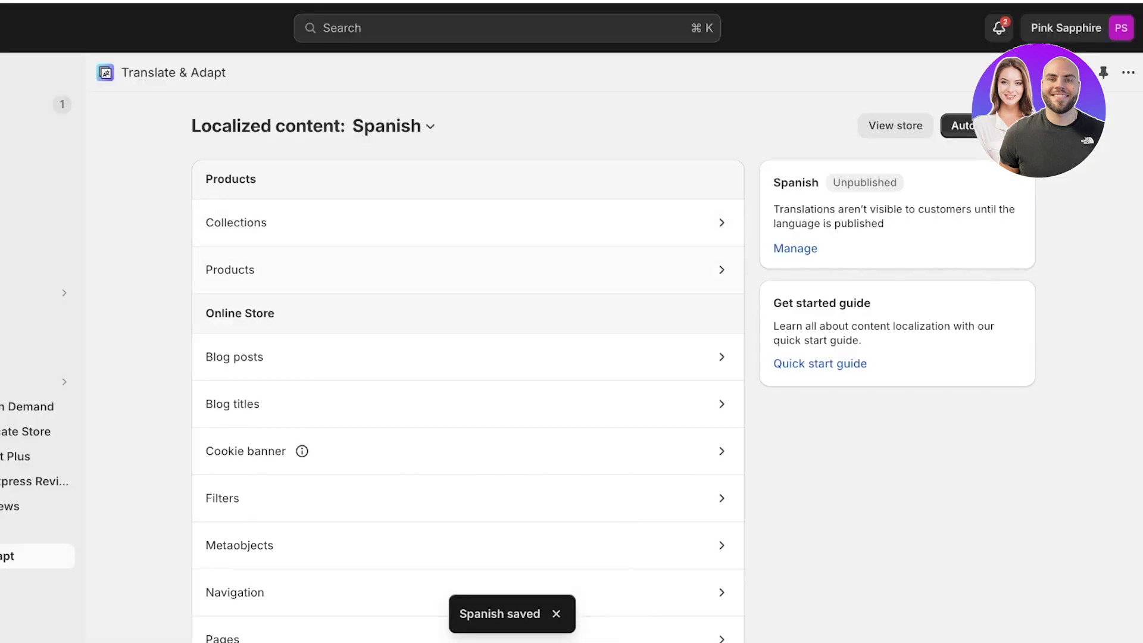
scroll(468, 369, down, 10)
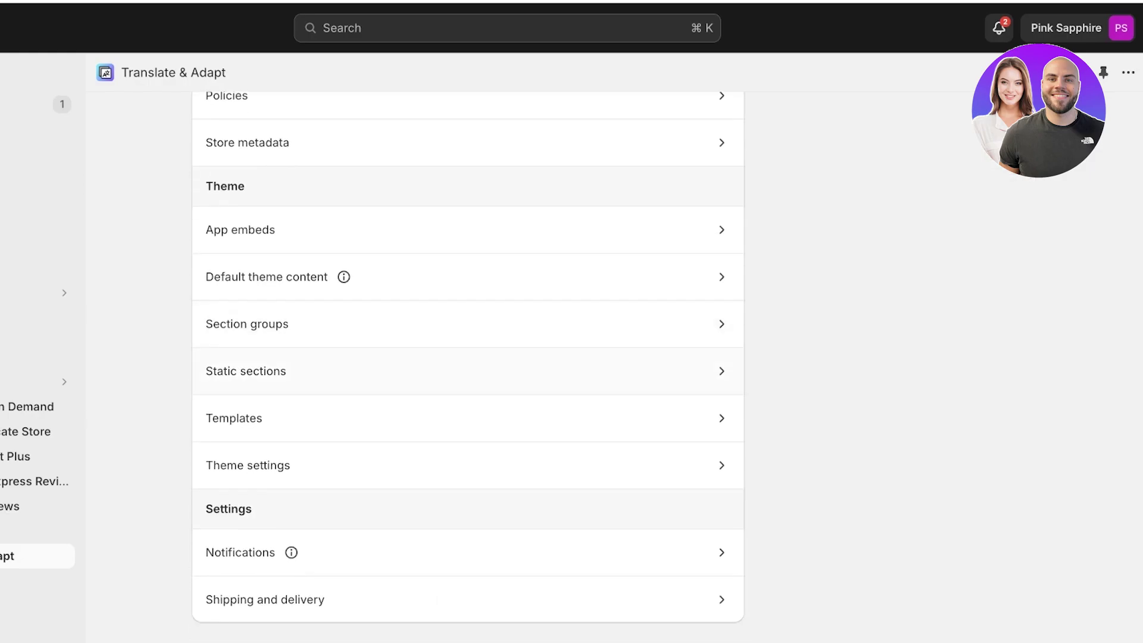
scroll(468, 369, up, 7)
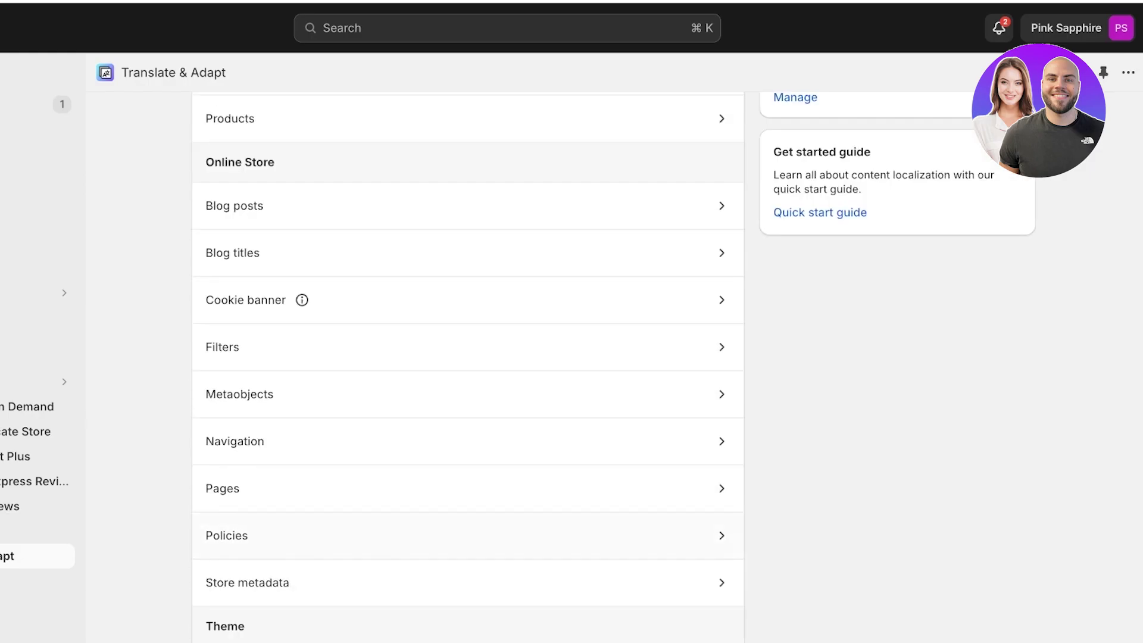
scroll(468, 369, up, 2)
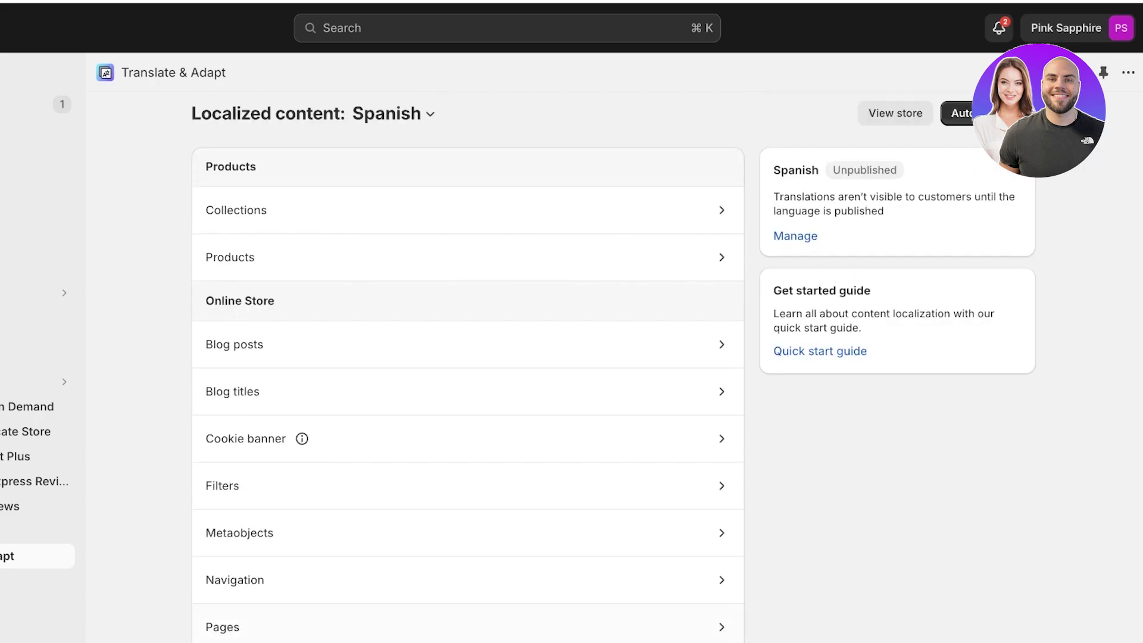
scroll(468, 369, up, 1)
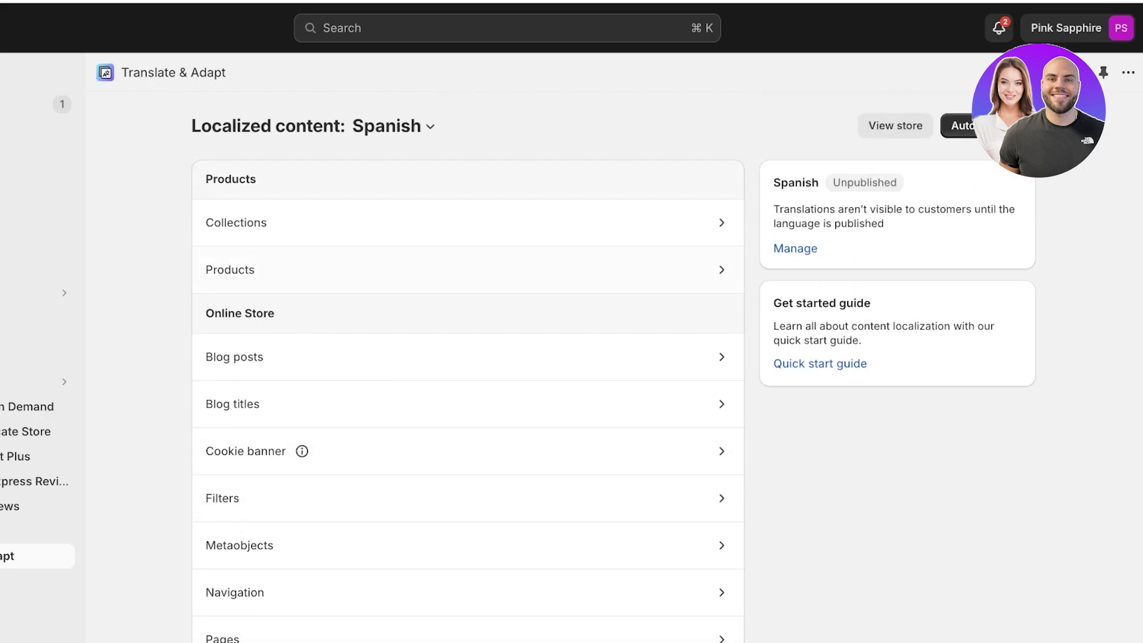
Launch Spanish auto-translate in Translate & Adapt and confirm it.
click(959, 126)
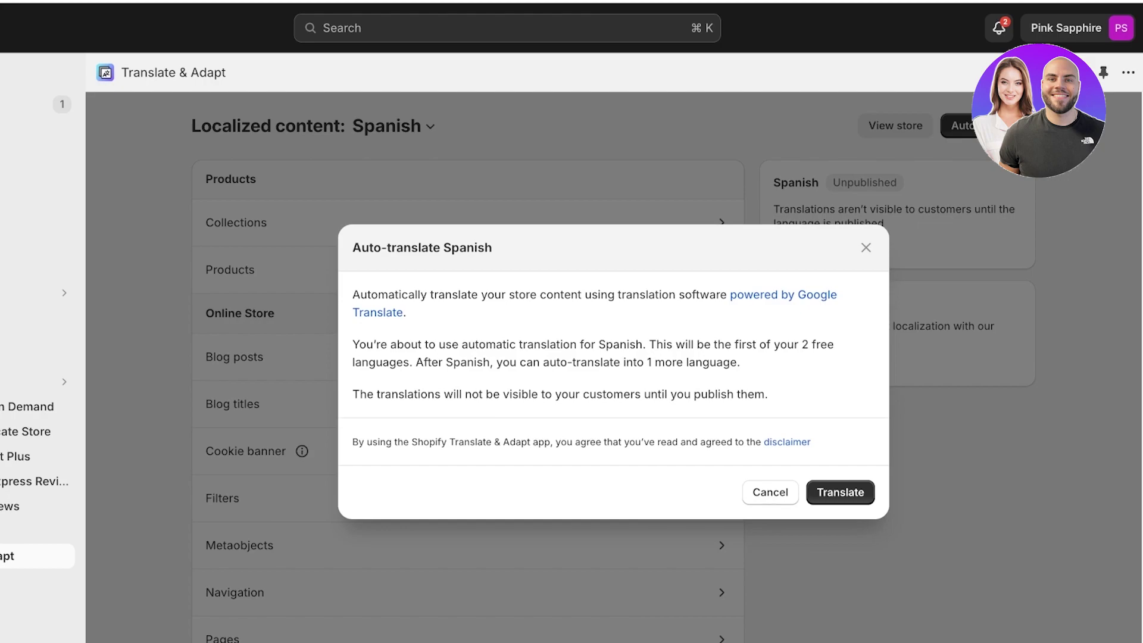
drag(446, 344, 630, 345)
key(Return)
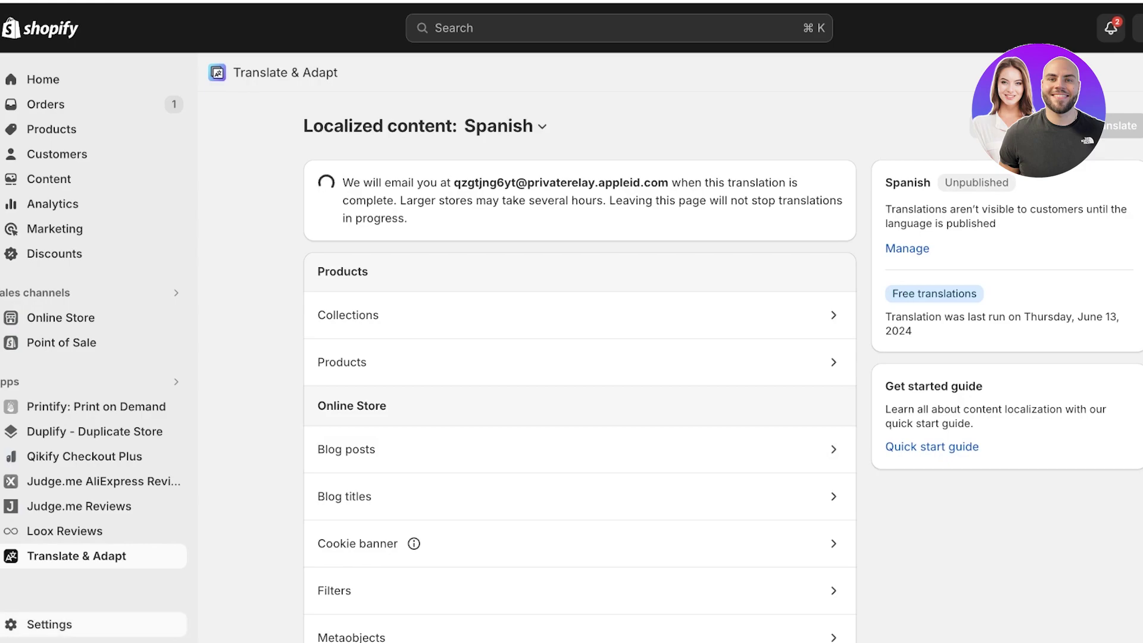
Go to Settings > Apps and sales channels to reach the Shopify App Store.
click(49, 624)
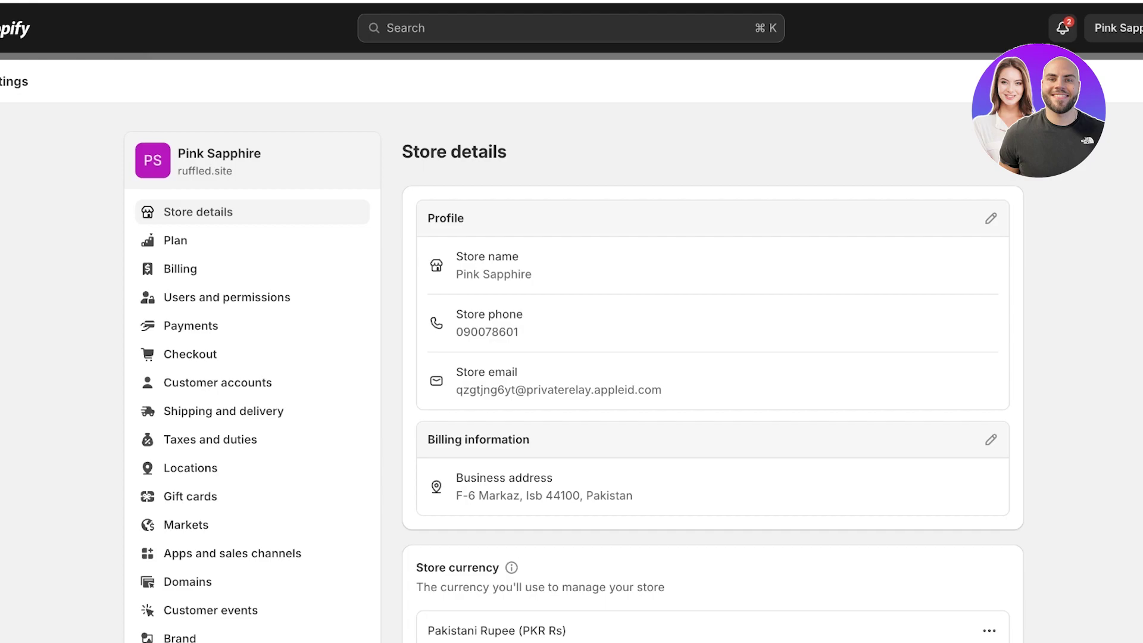
click(232, 553)
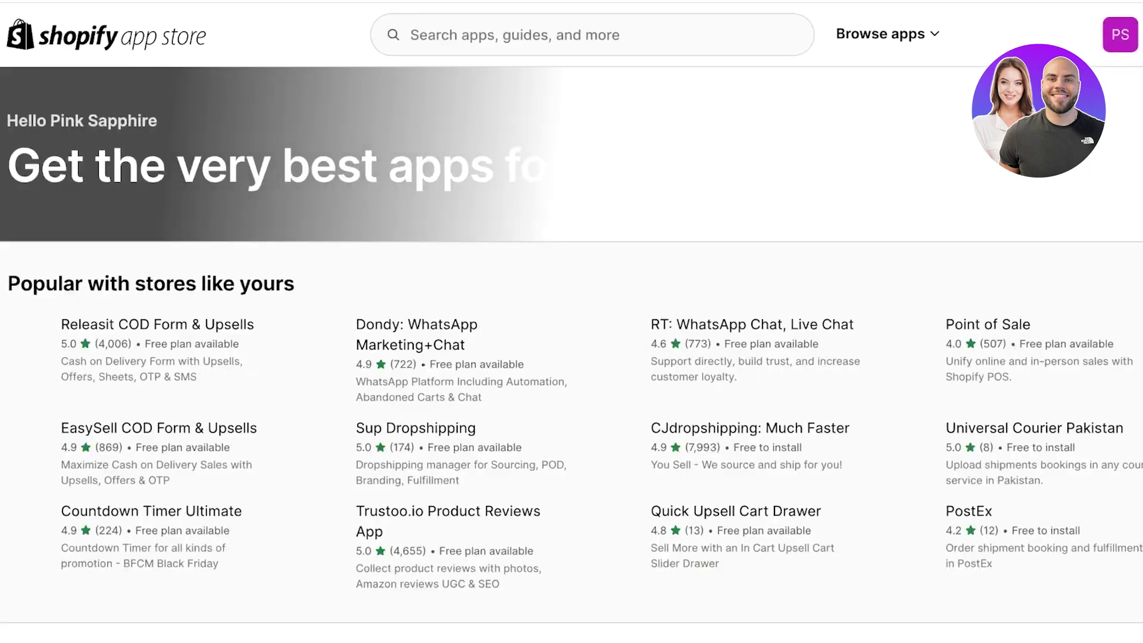
Search the App Store for 'translation' and scroll the 288 results to Weglot.
click(417, 34)
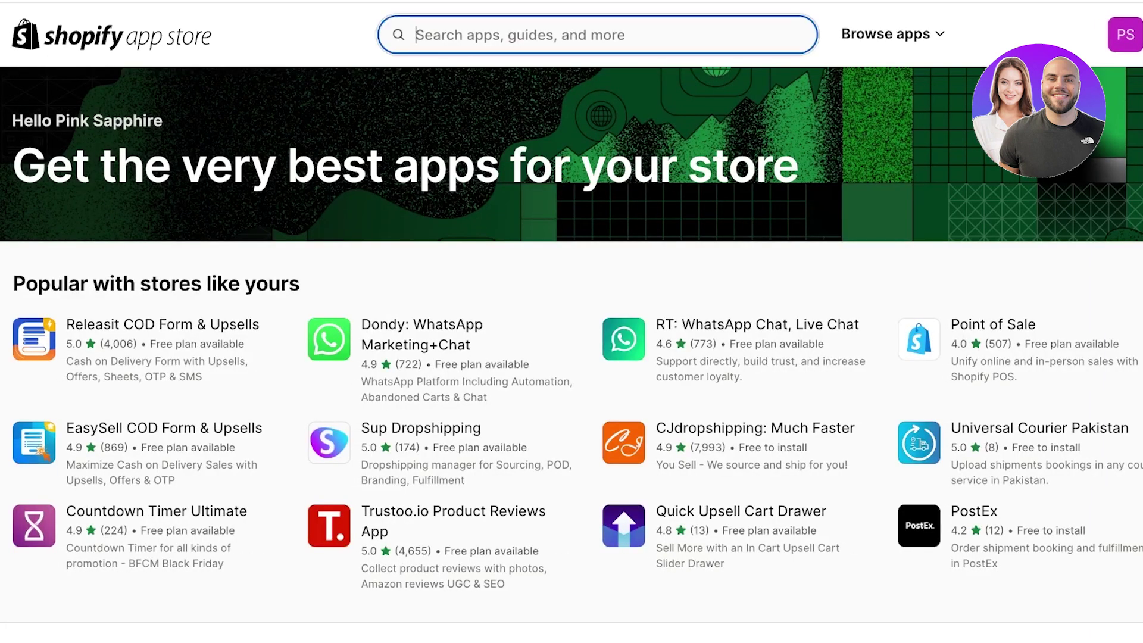
text(trans)
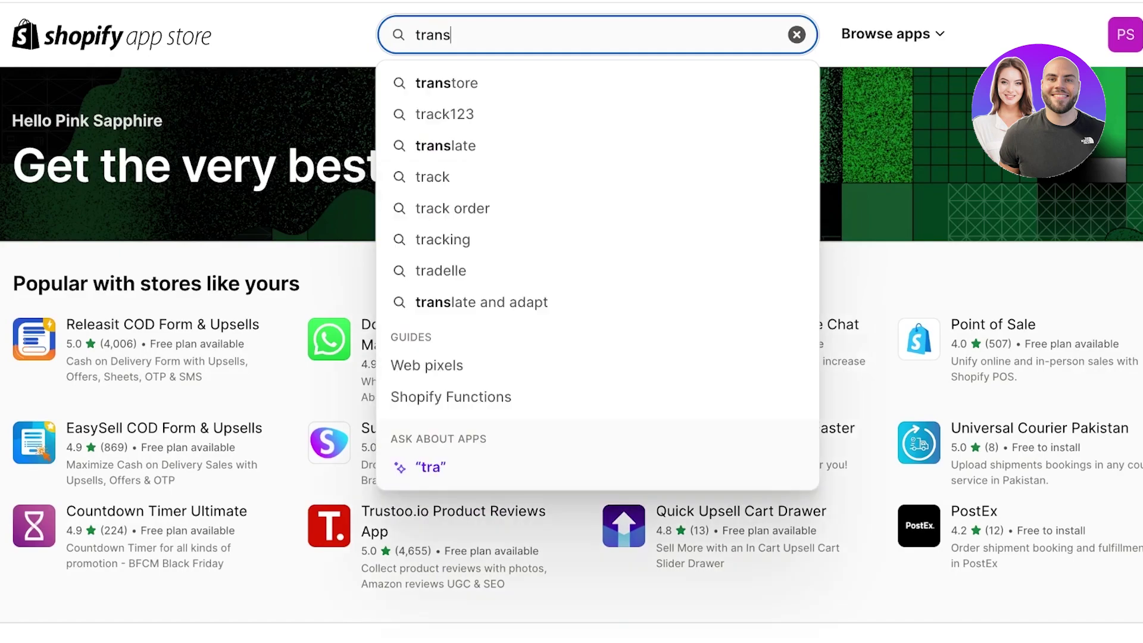
text(la)
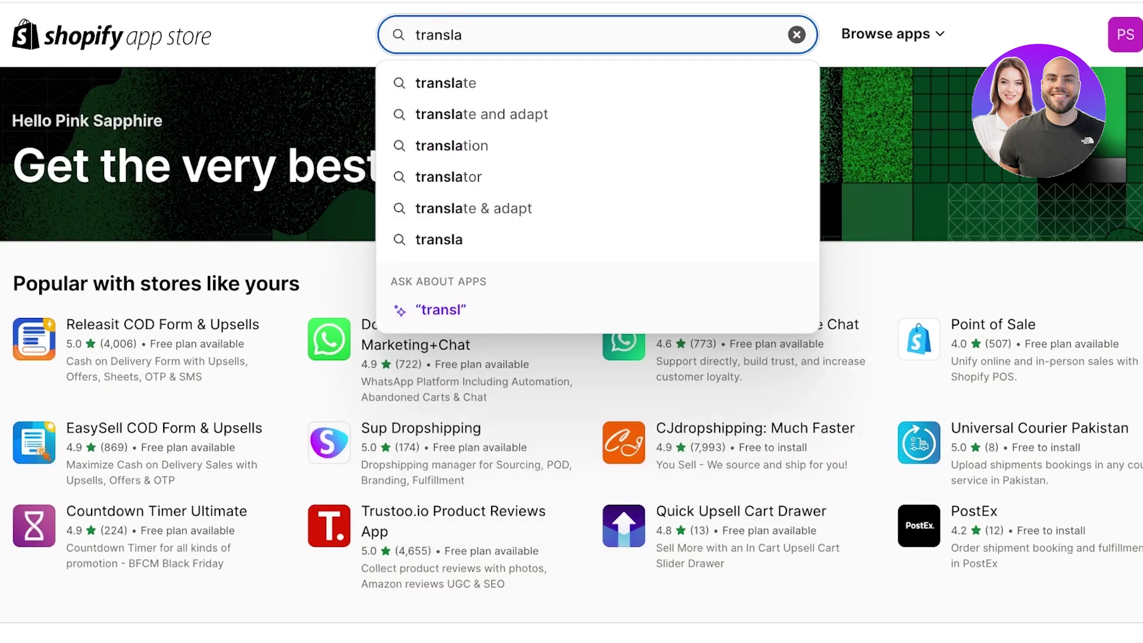
text(tion)
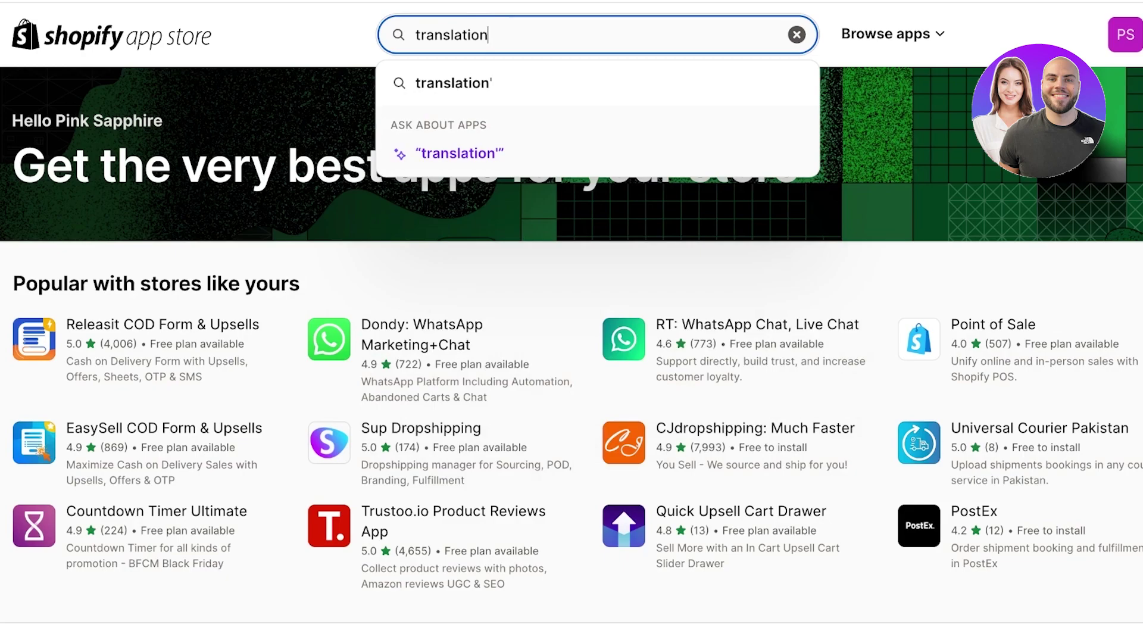
key(Return)
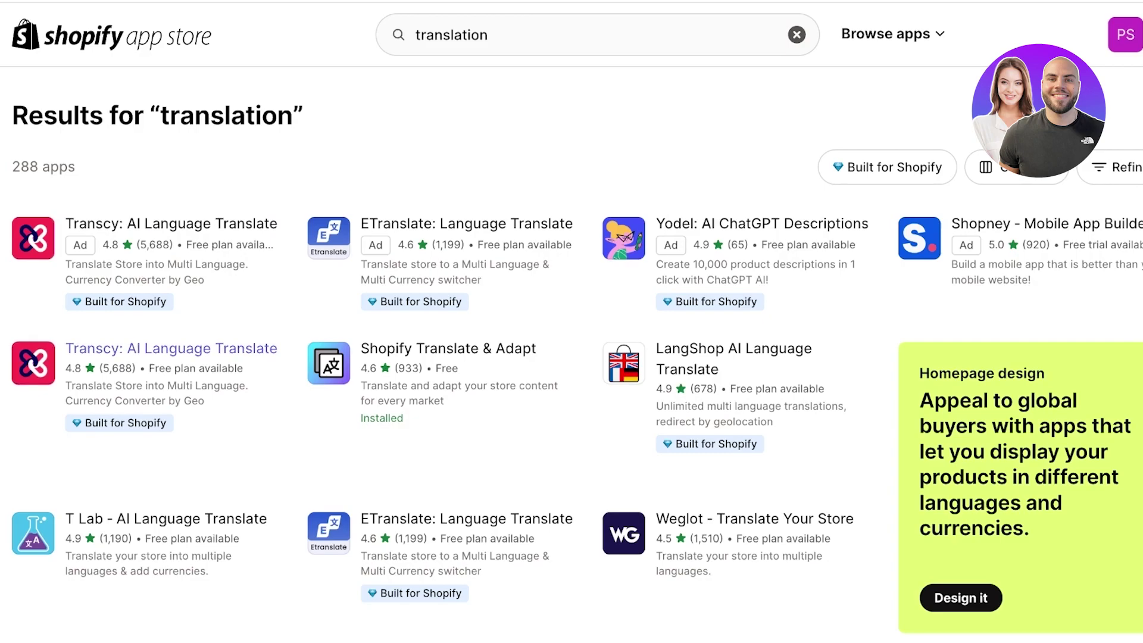
scroll(167, 369, down, 3)
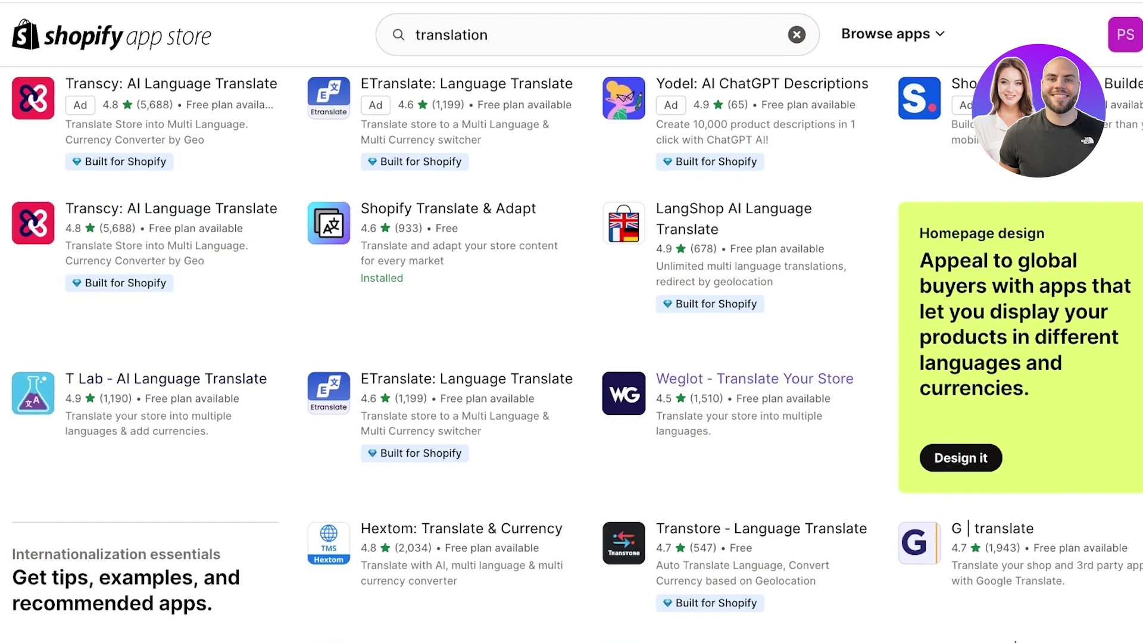
Install Weglot - Translate Your Store and pin it to the admin sidebar.
click(754, 379)
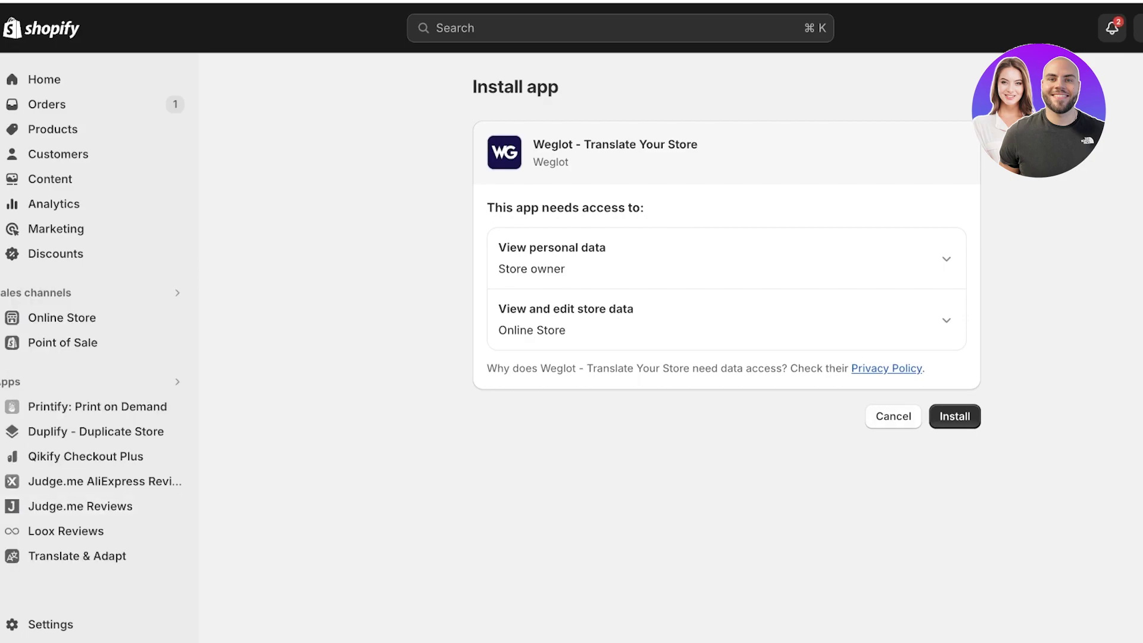
click(954, 417)
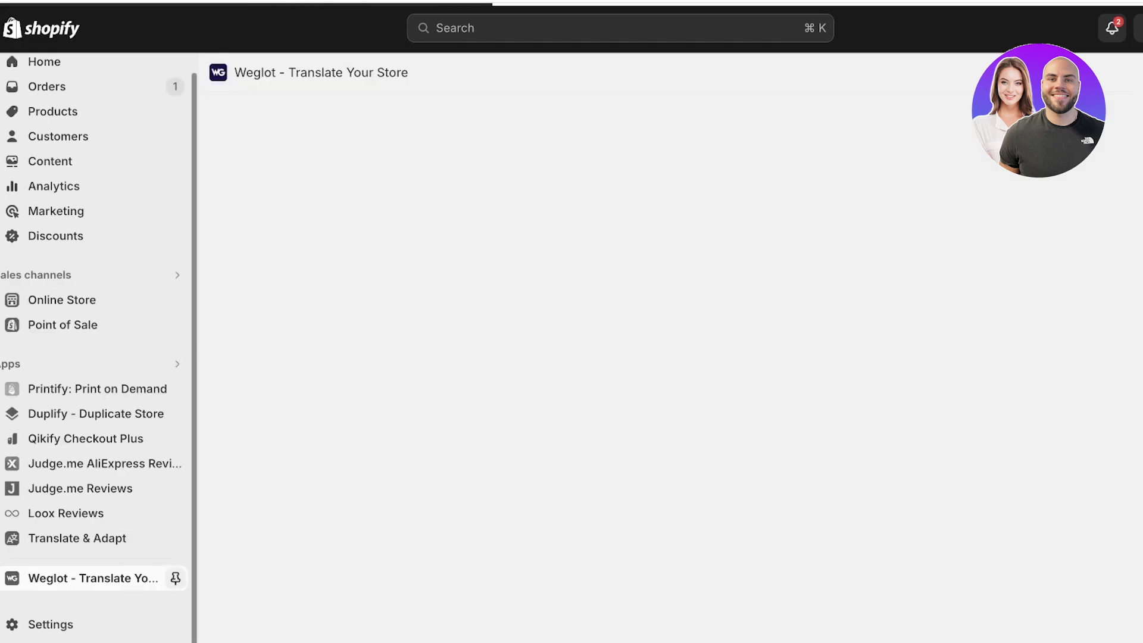
click(175, 578)
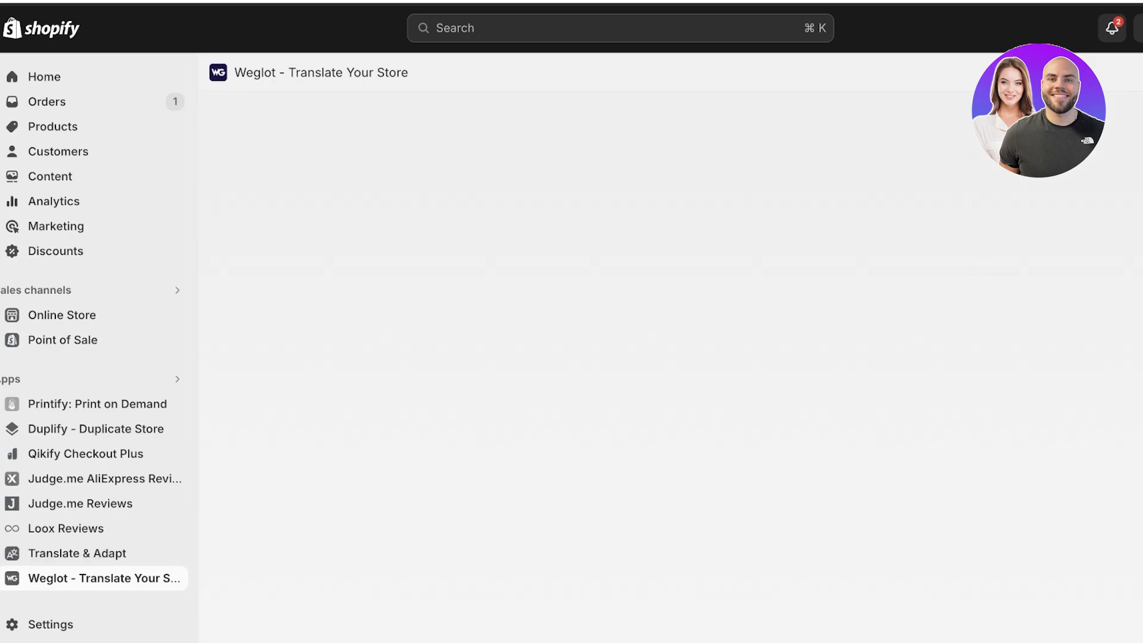
scroll(733, 358, down, 4)
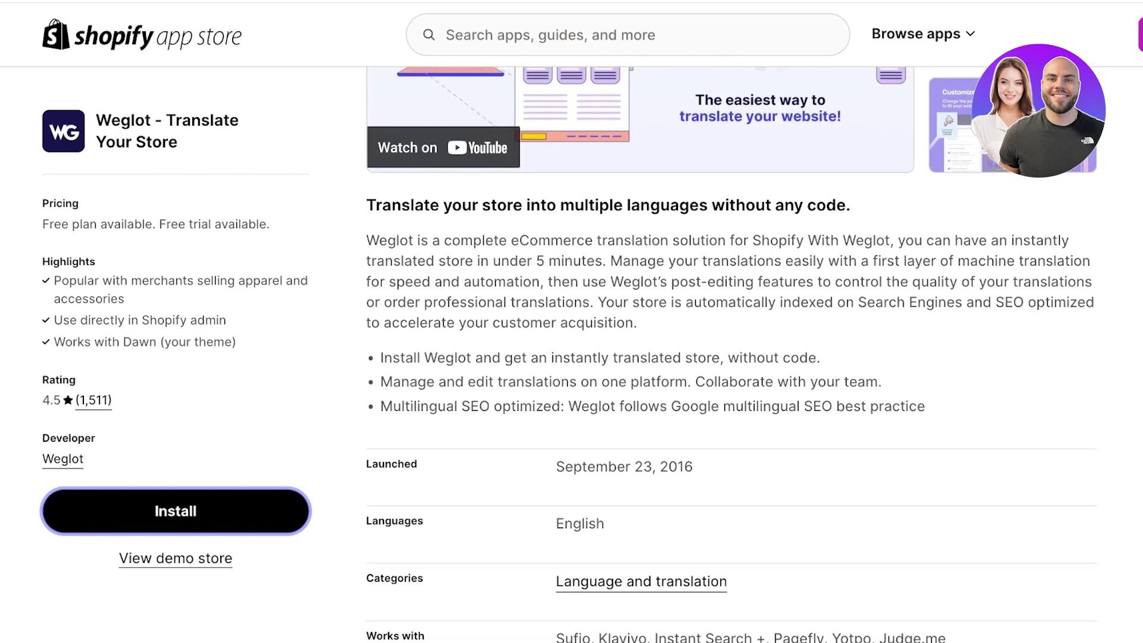
Select and then deselect the multilingual SEO line in Weglot's listing description.
drag(602, 407, 926, 407)
click(744, 407)
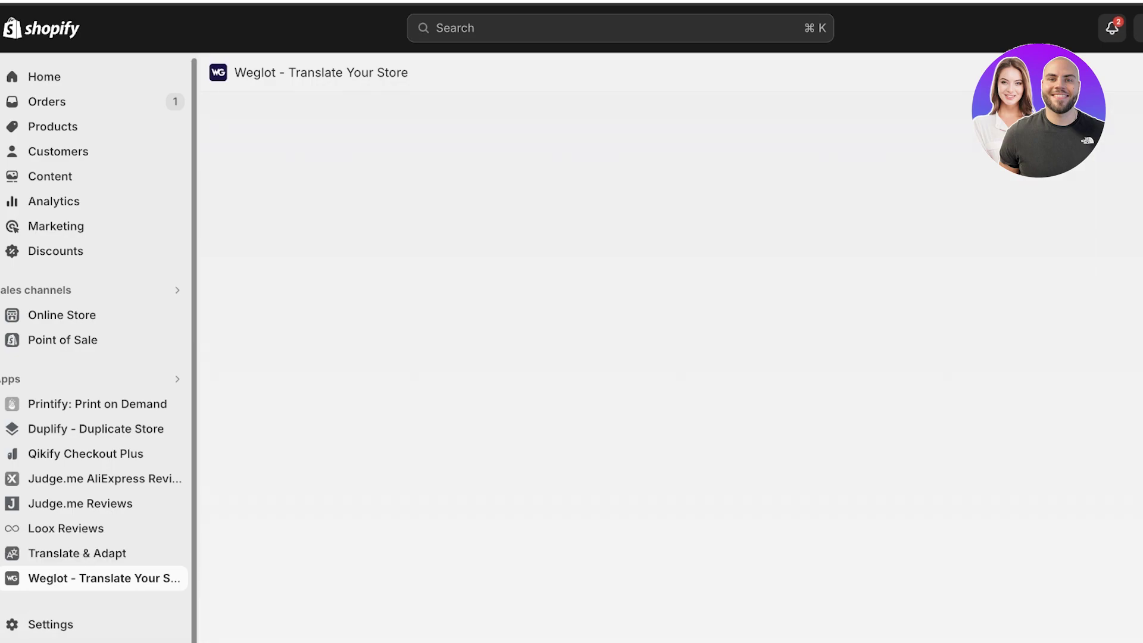
Open the Transcy: AI Language Translate listing and scroll to its details and pricing.
click(51, 624)
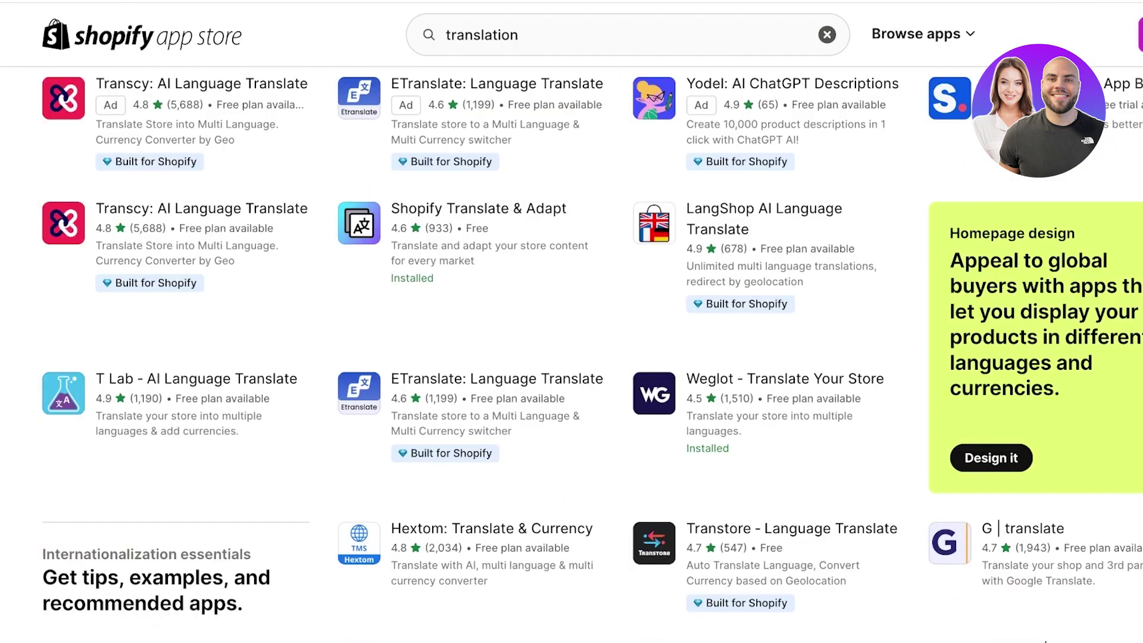
scroll(63, 203, up, 2)
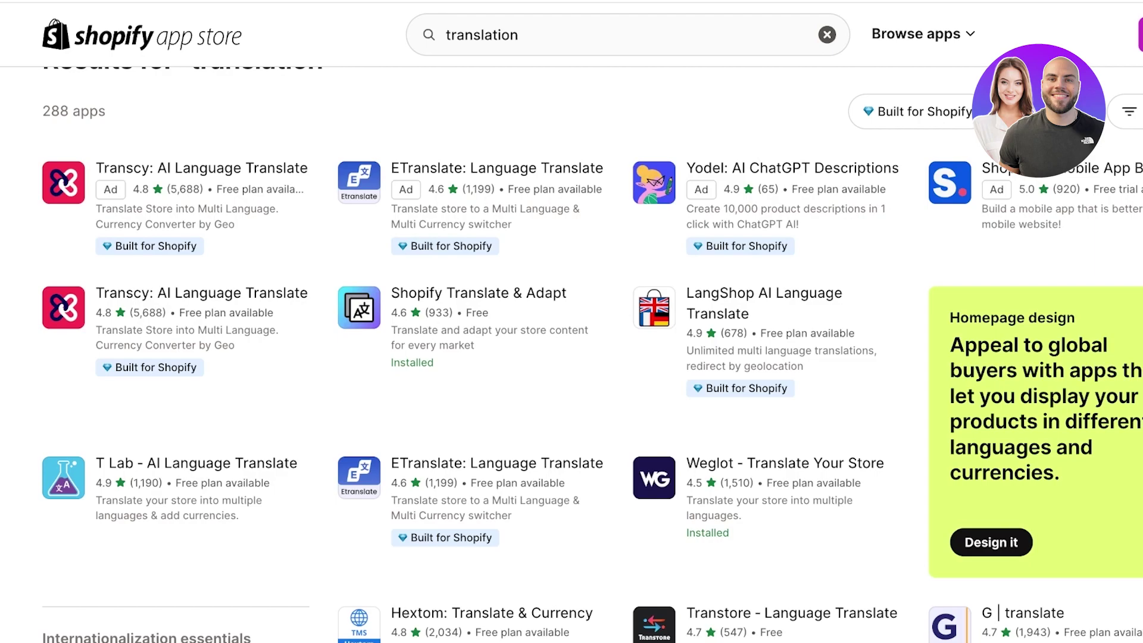
click(202, 167)
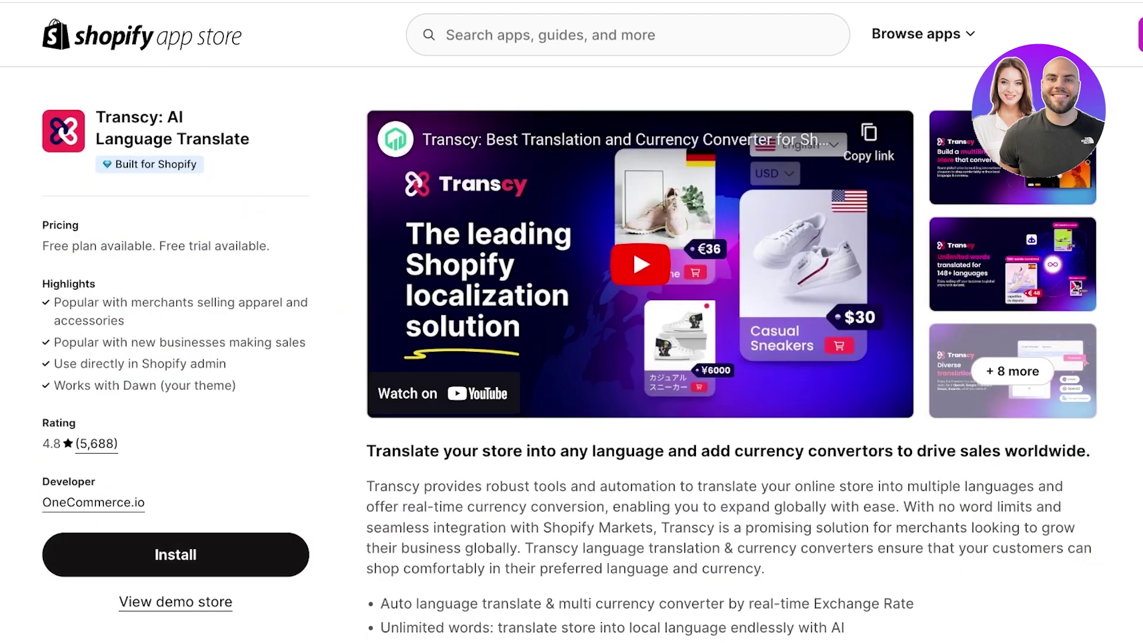
scroll(571, 358, down, 10)
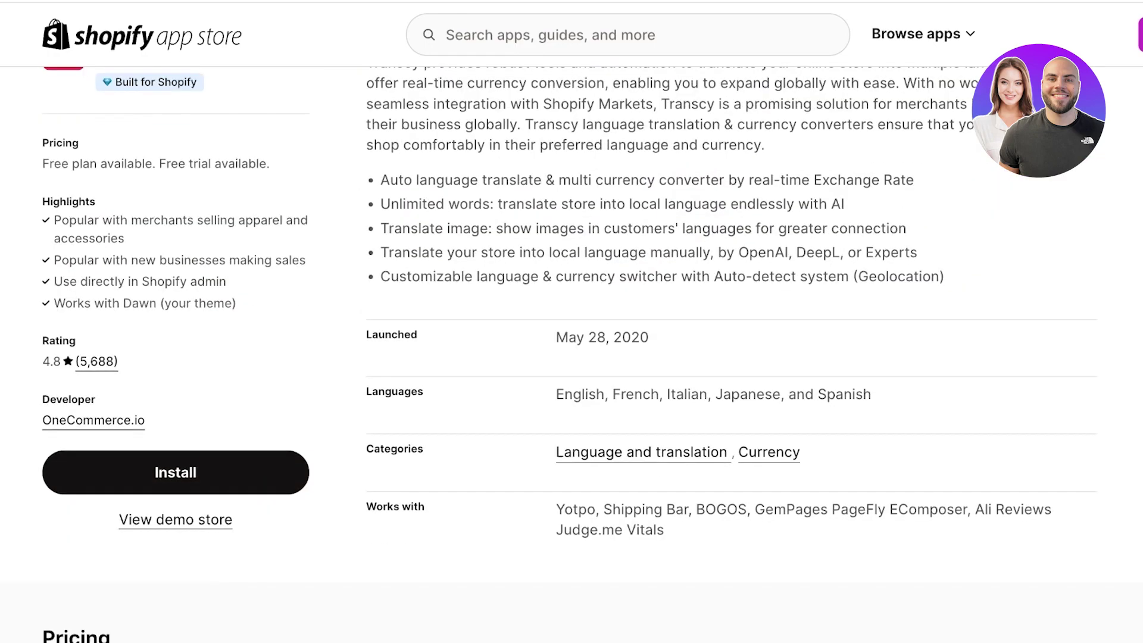
scroll(571, 357, down, 4)
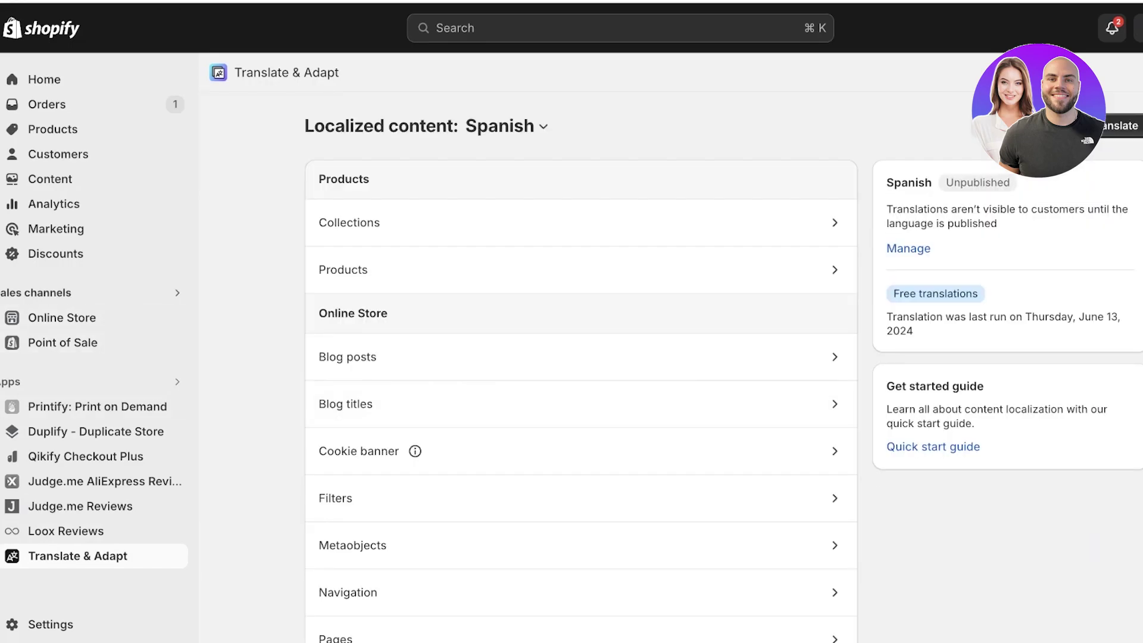
Search the admin for 'we' without the sales-channels filter and open the installed Weglot app.
click(42, 293)
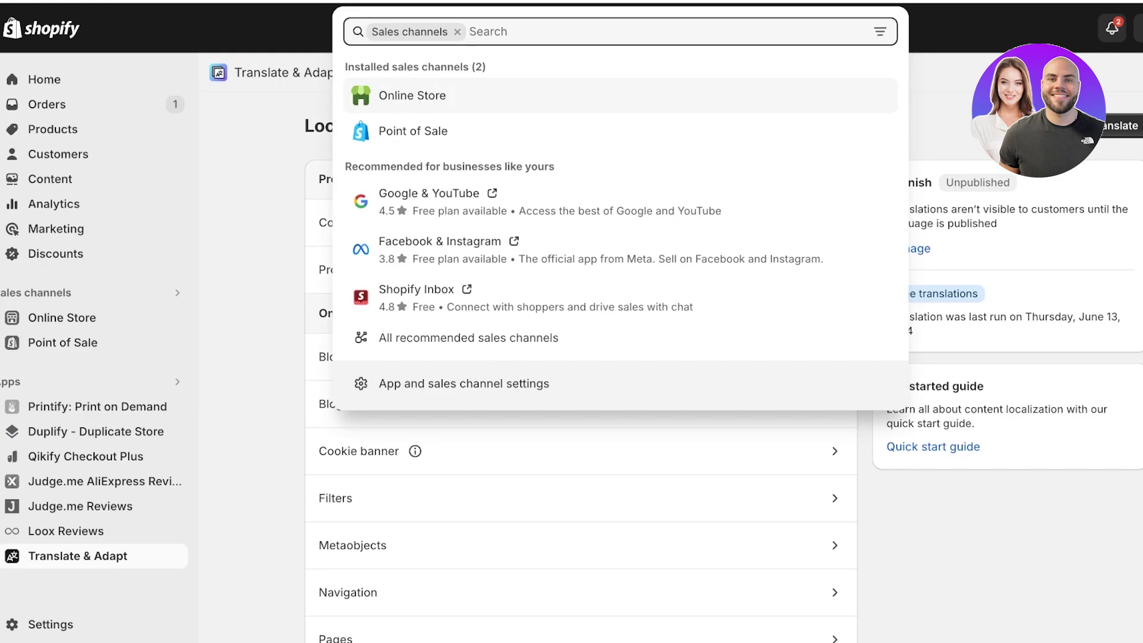
text(we)
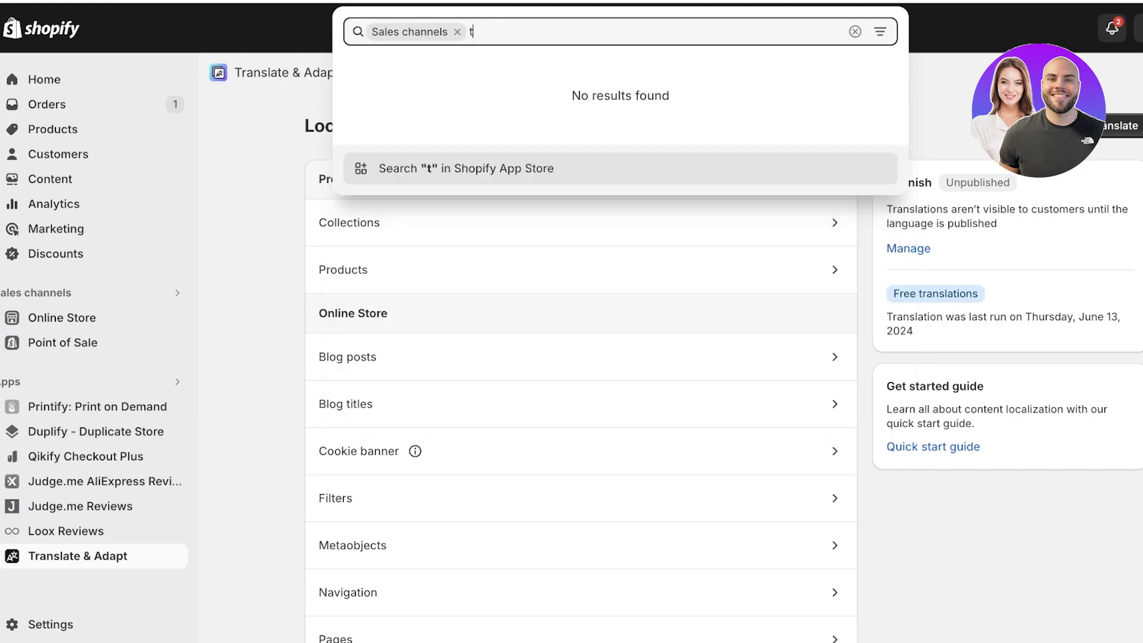
text(g)
key(BackSpace)
key(BackSpace)
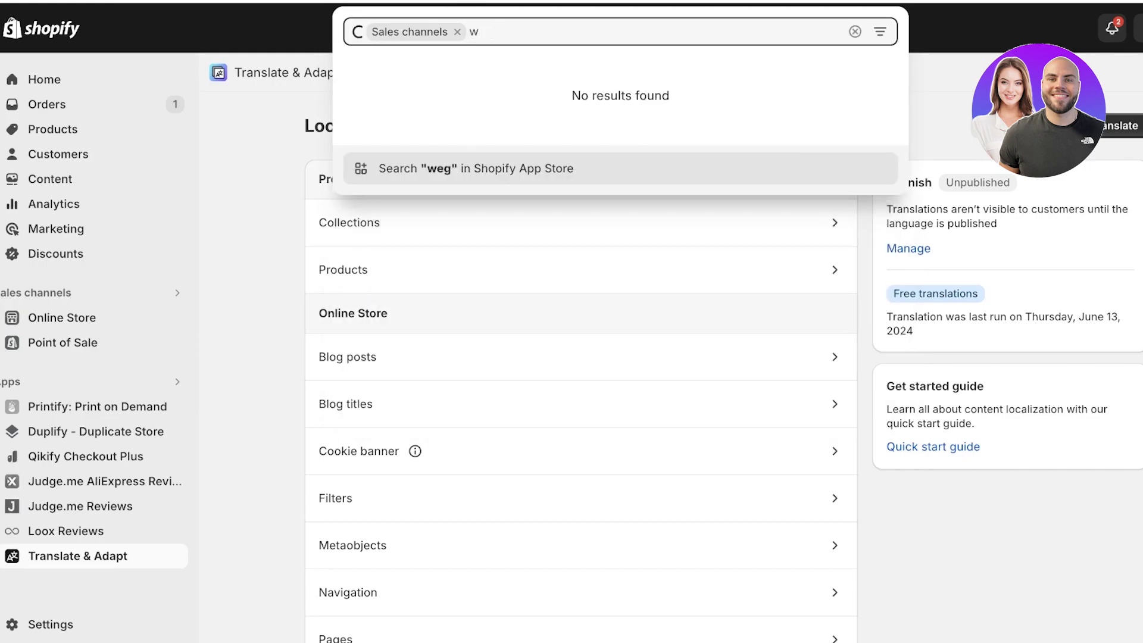
click(457, 32)
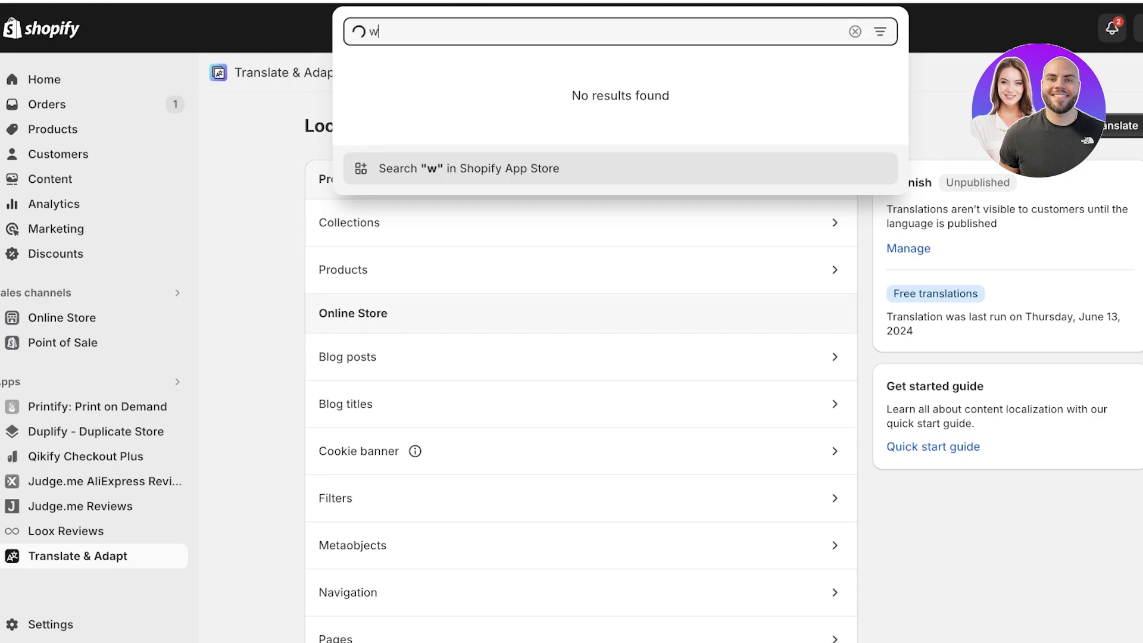
text(e)
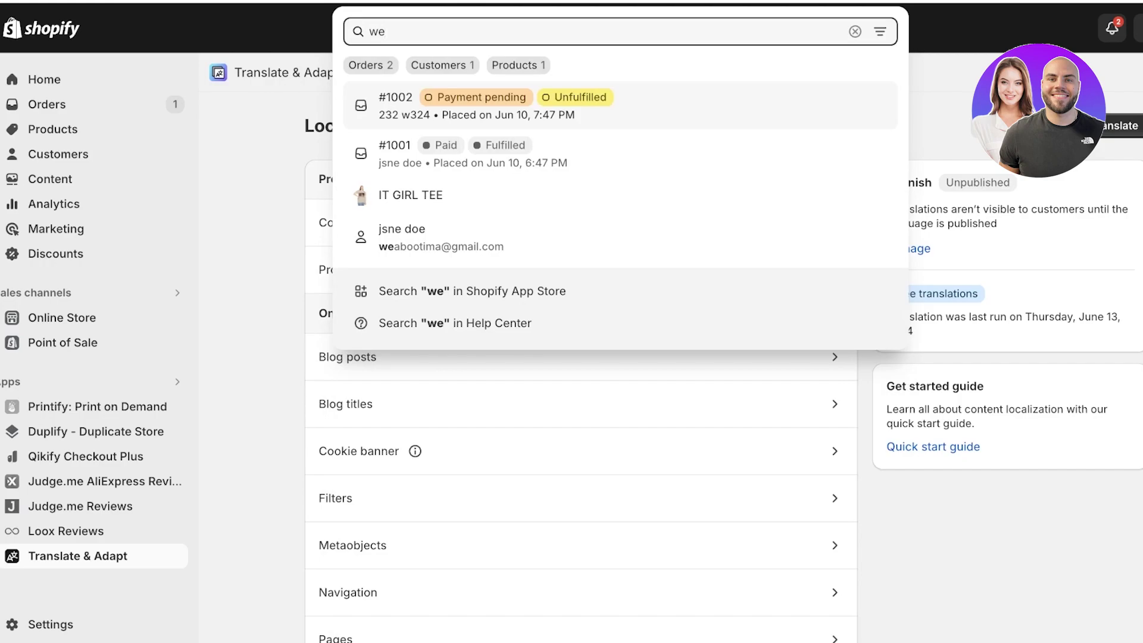
key(Escape)
key(Up)
key(Return)
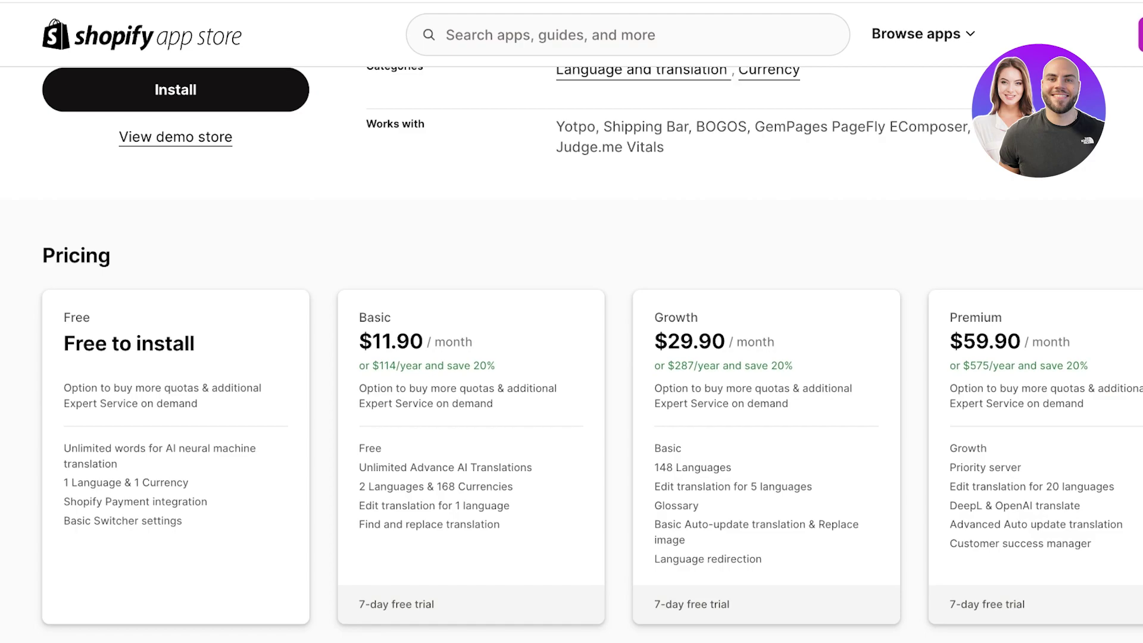
Review the free plan's language and currency allowance in Transcy's pricing, then confirm installing Transcy.
scroll(572, 357, up, 8)
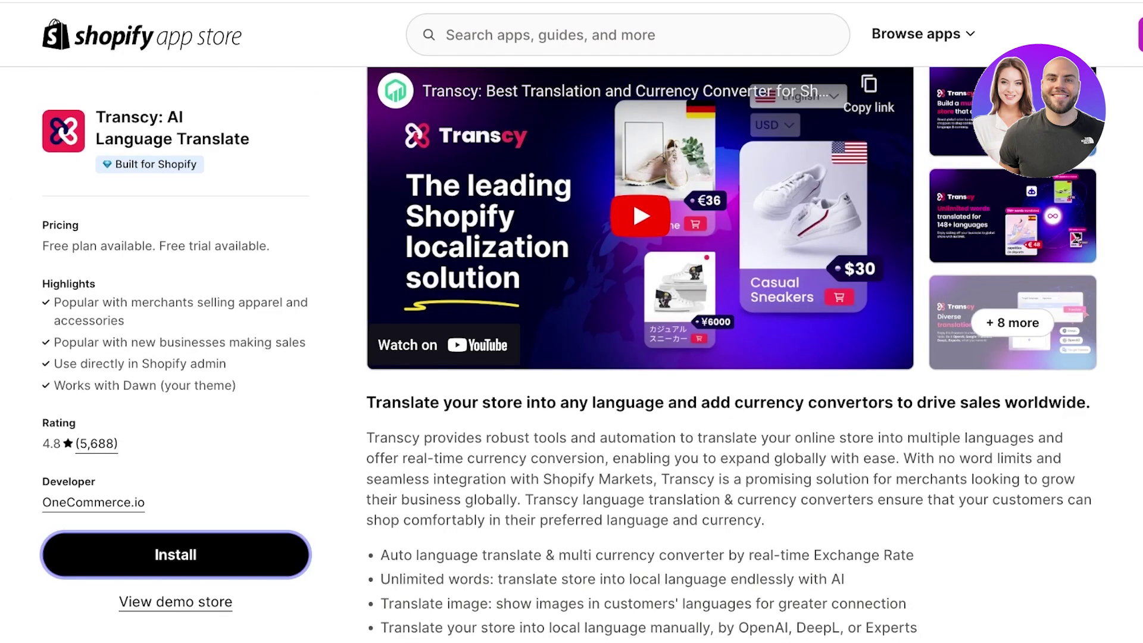
scroll(572, 358, down, 8)
drag(72, 438, 189, 437)
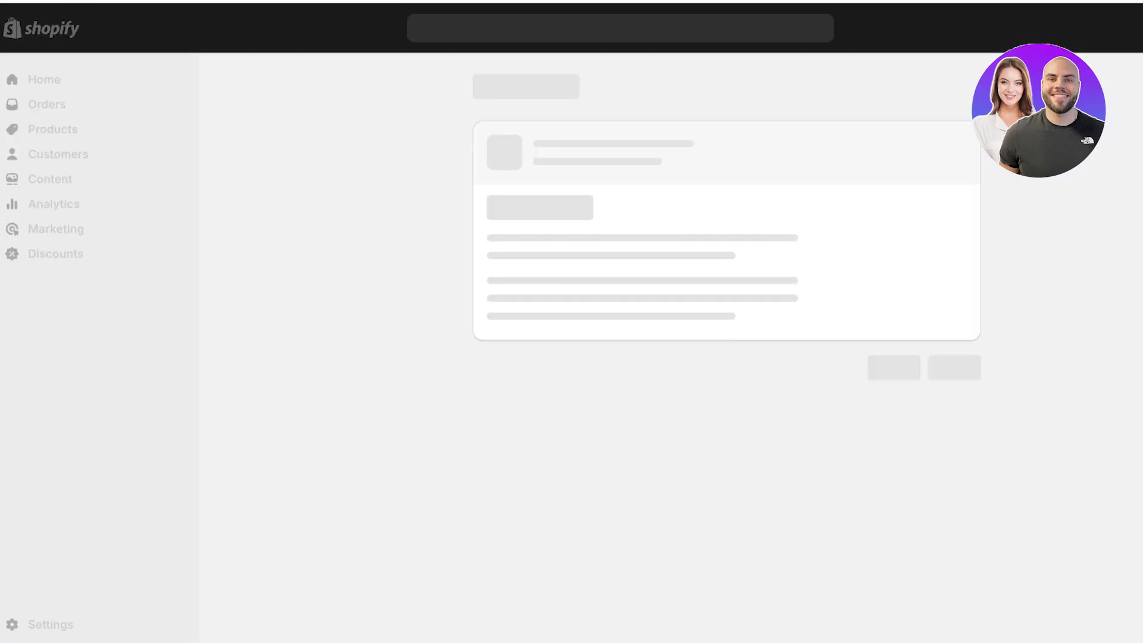
key(Return)
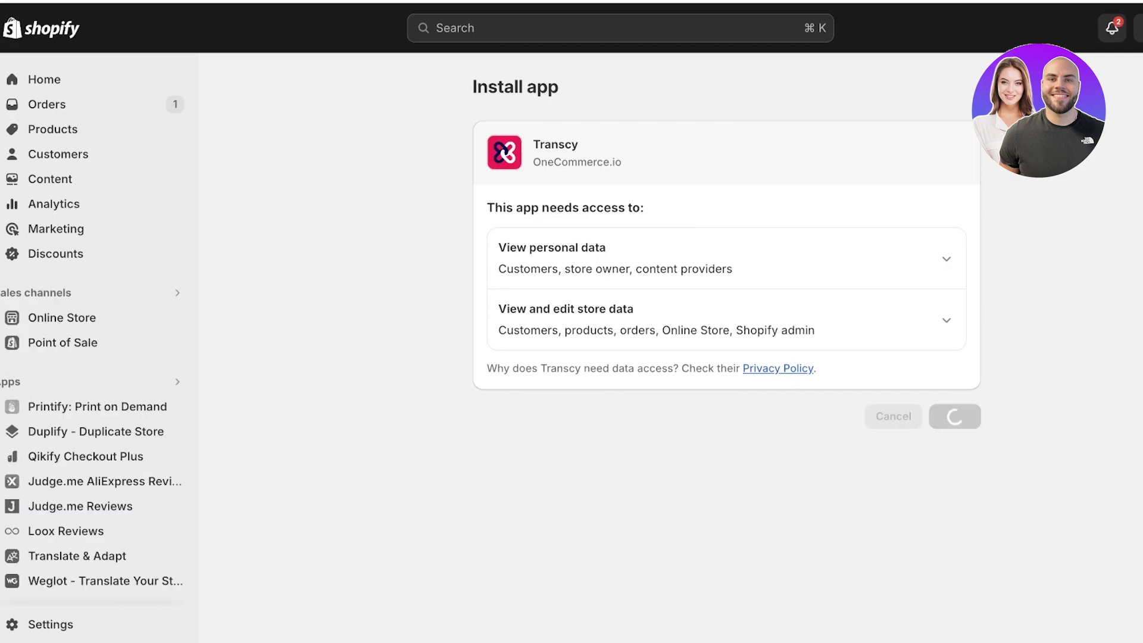